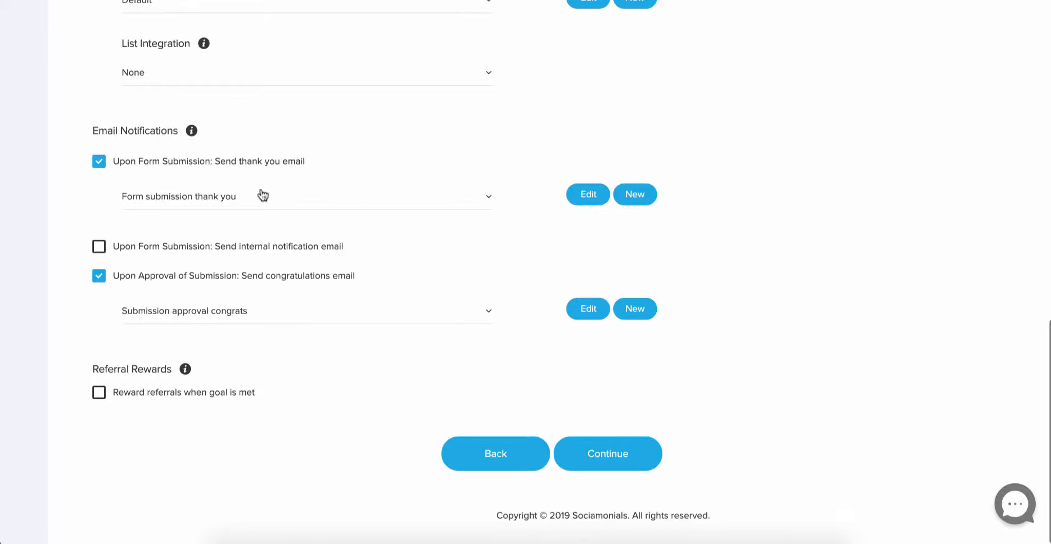
Enable the internal notification email sent upon form submission.
click(99, 246)
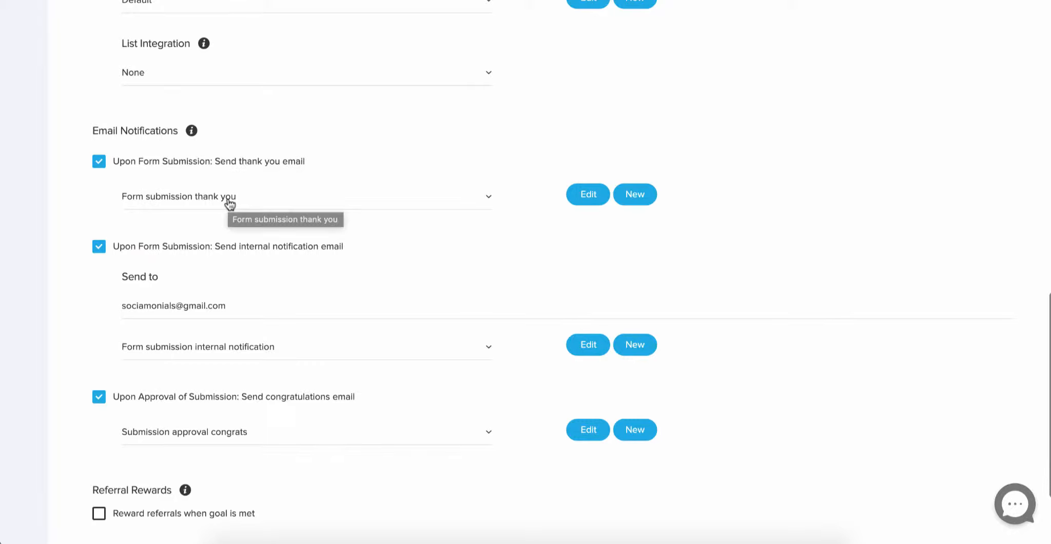
Open the 'Form submission thank you' email for editing and review its sender, subject and message.
click(590, 196)
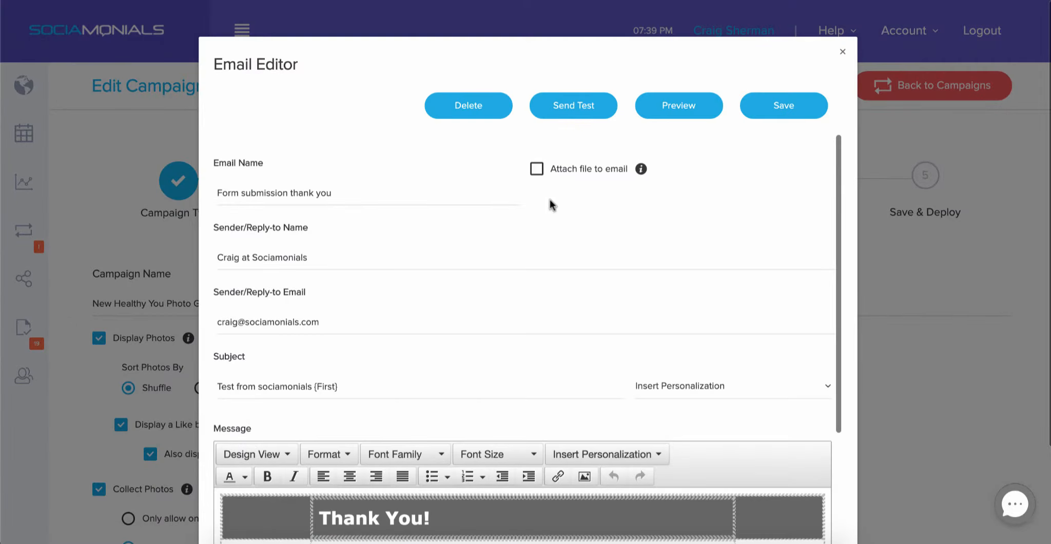
scroll(530, 278, down, 3)
scroll(531, 278, up, 3)
scroll(530, 283, down, 3)
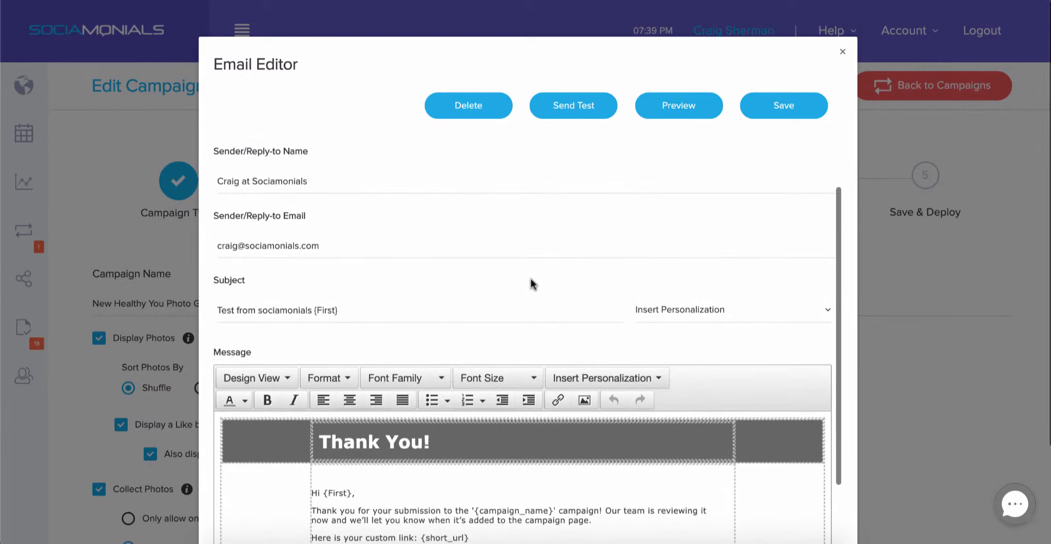
scroll(531, 280, up, 3)
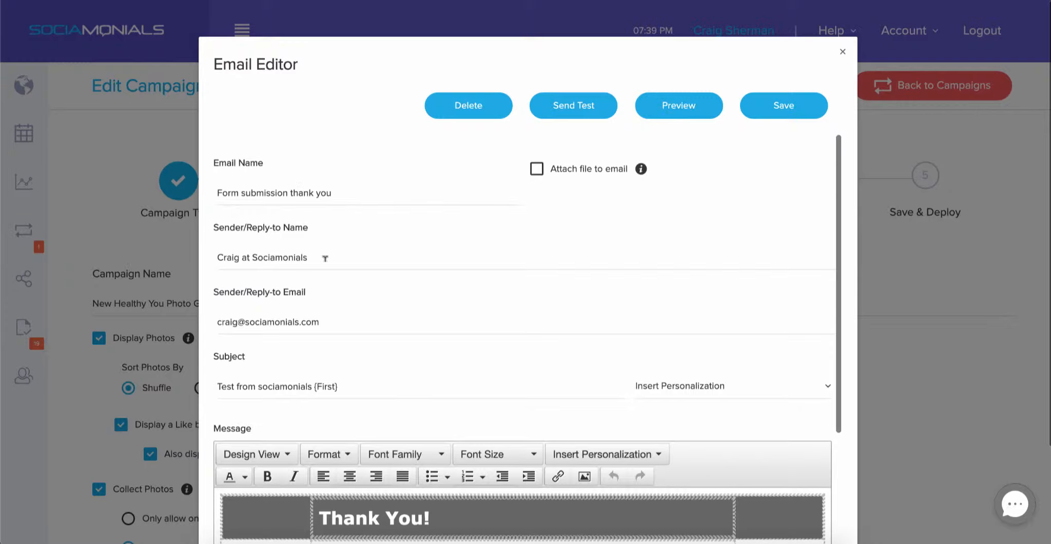
scroll(299, 255, down, 1)
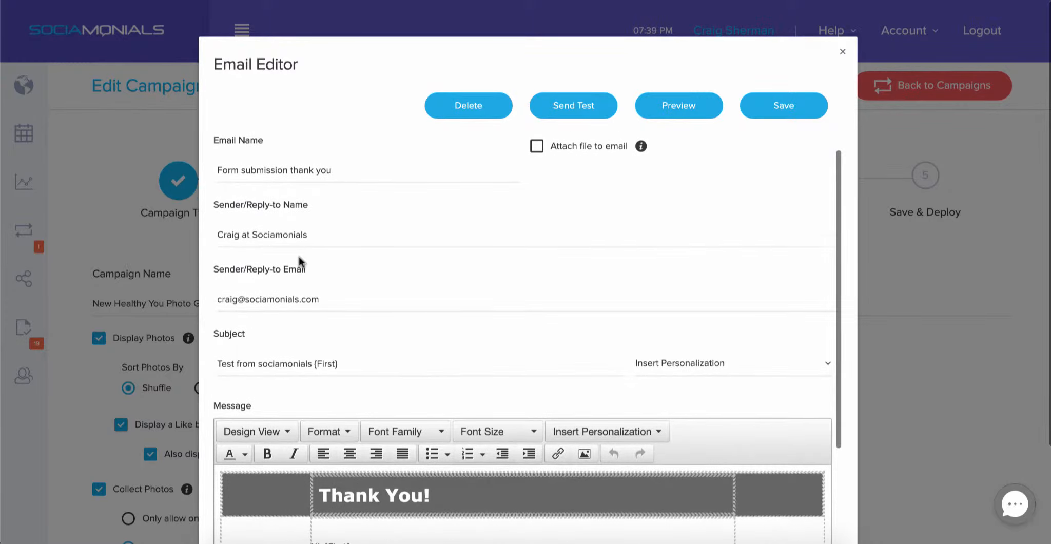
scroll(299, 262, down, 3)
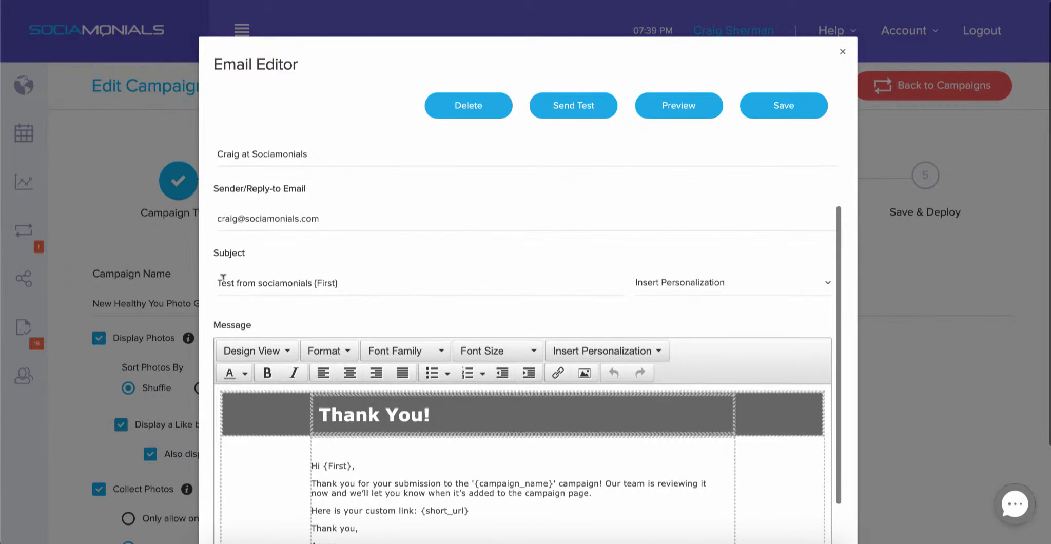
click(357, 280)
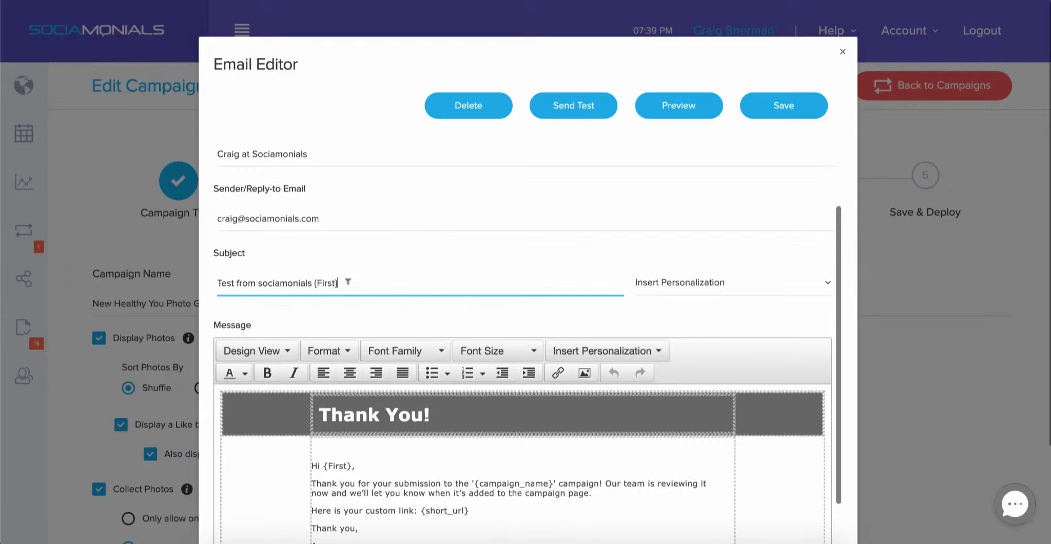
click(697, 282)
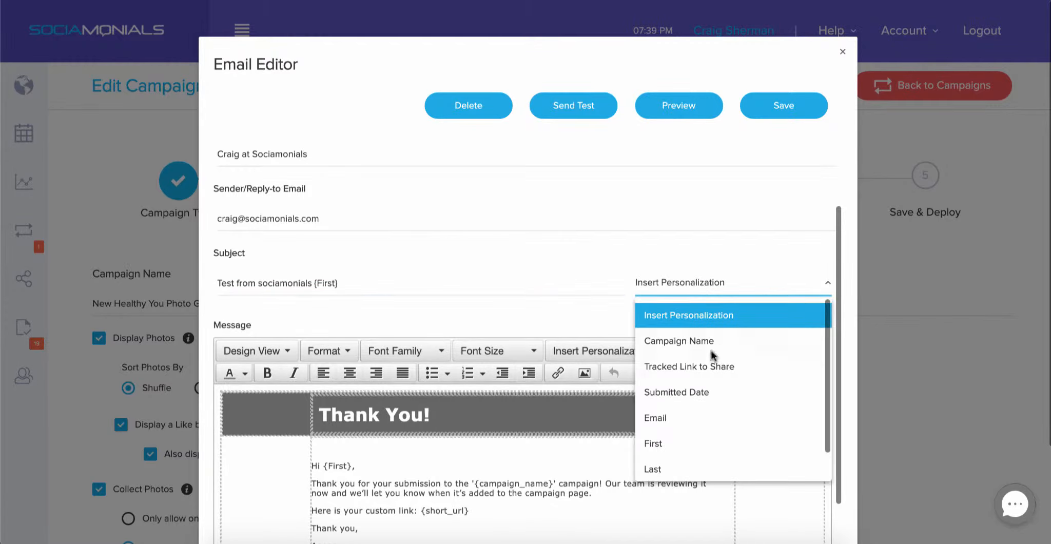
scroll(719, 403, down, 1)
scroll(720, 403, up, 1)
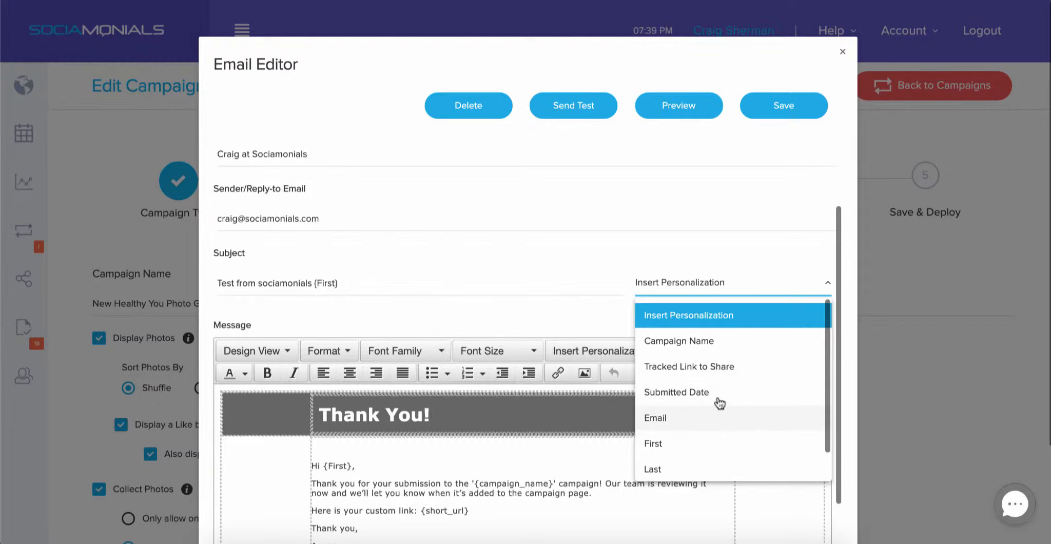
scroll(720, 403, down, 1)
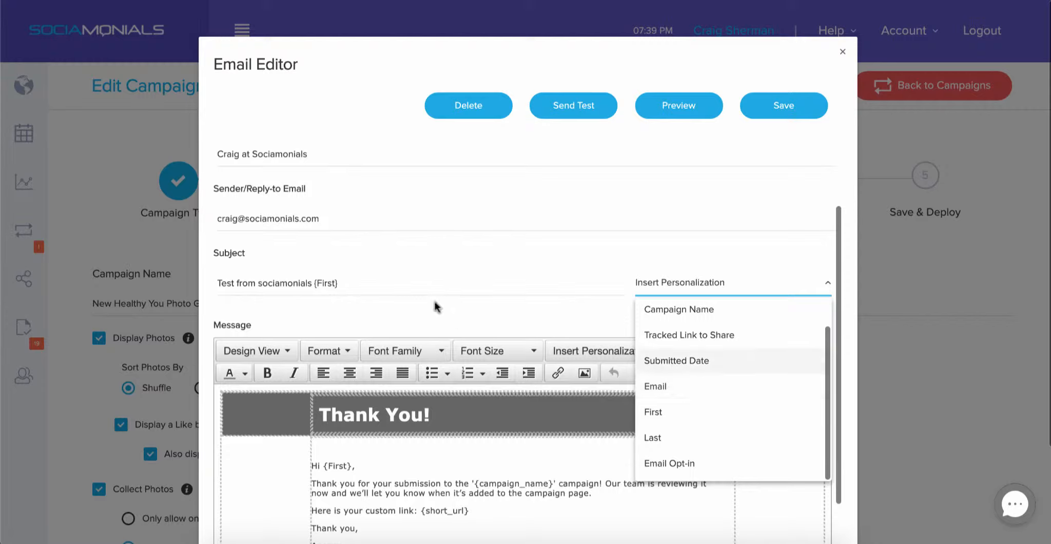
click(357, 278)
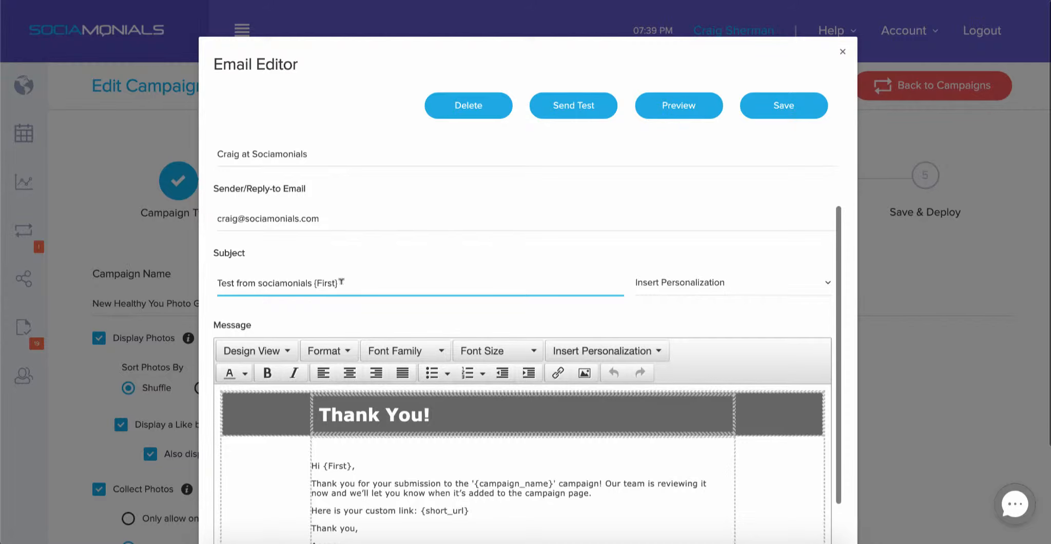
scroll(341, 281, down, 2)
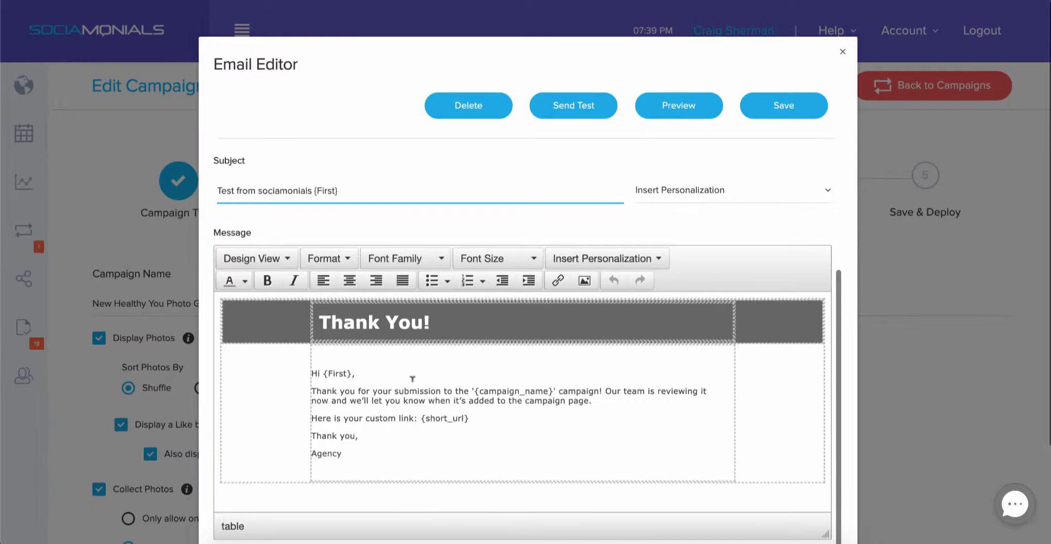
Change the banner heading to 'Thank You, {First}!' using the First personalization field.
click(449, 317)
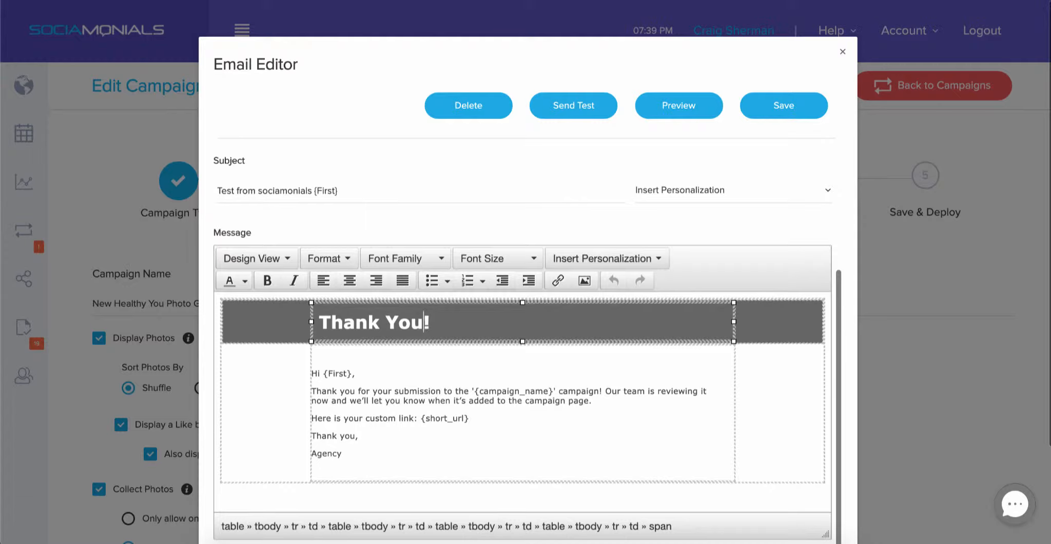
key(Left)
text(,)
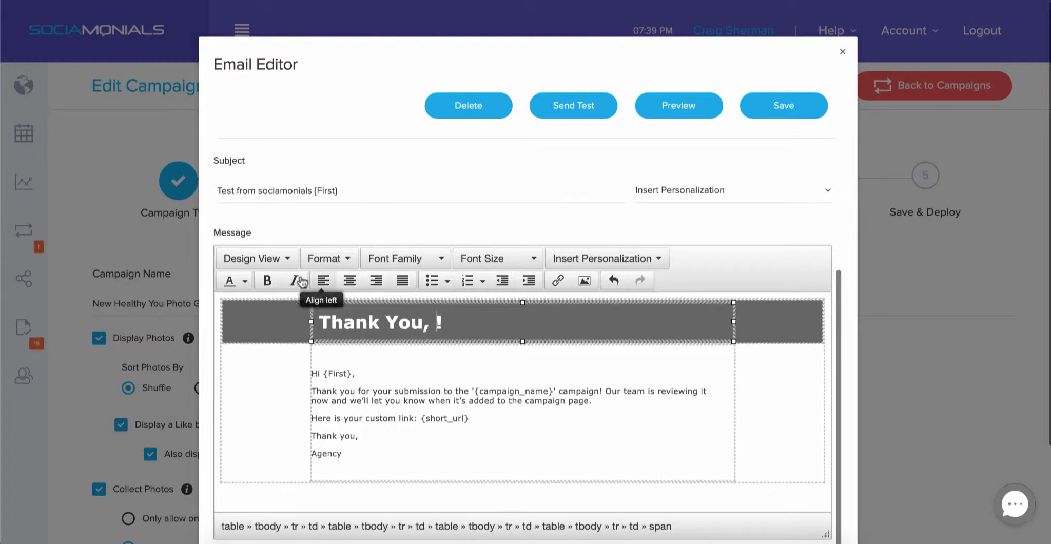
click(639, 261)
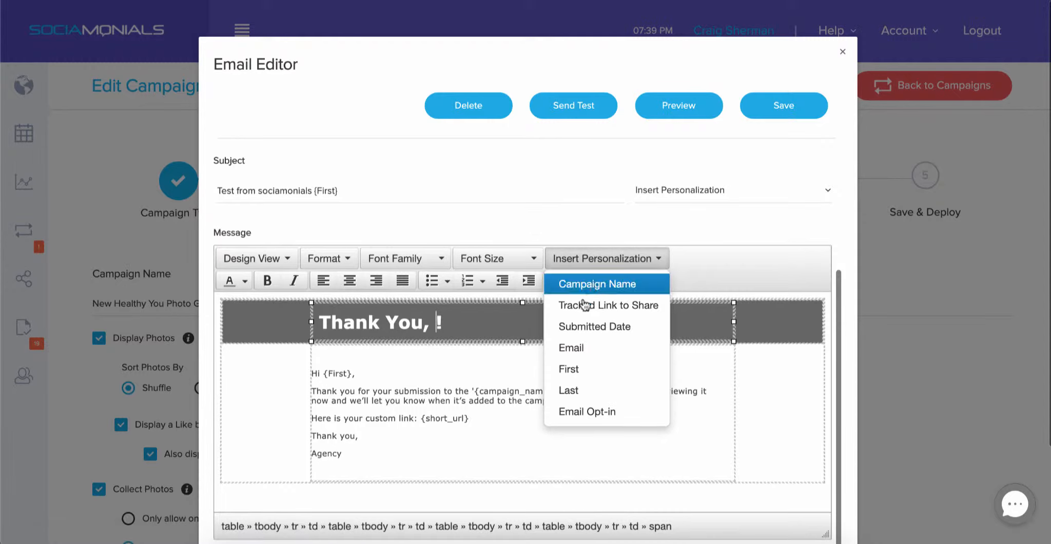
click(579, 369)
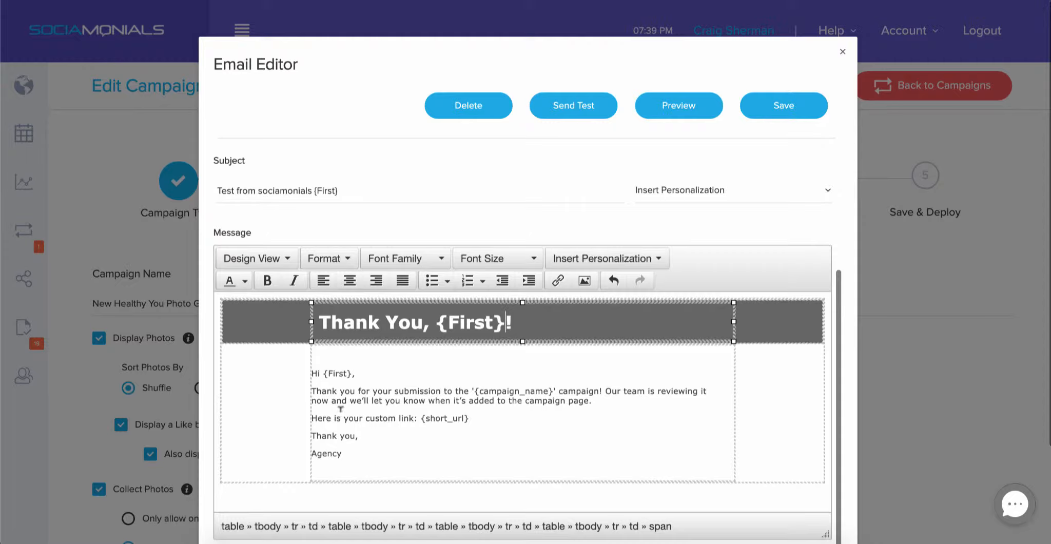
click(434, 417)
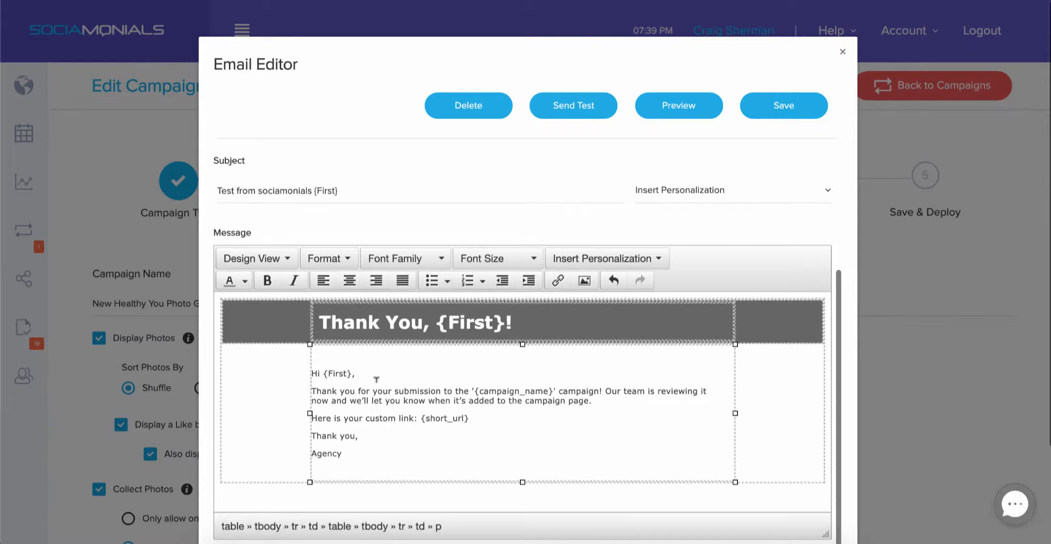
Switch the message to Source View and scroll through its HTML.
click(257, 261)
click(256, 306)
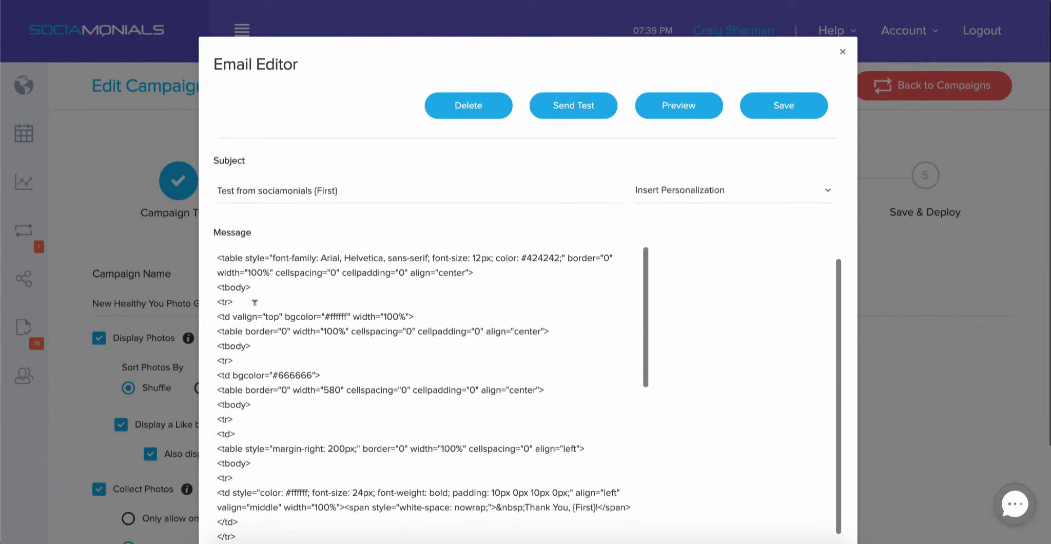
scroll(378, 353, down, 2)
scroll(379, 353, down, 5)
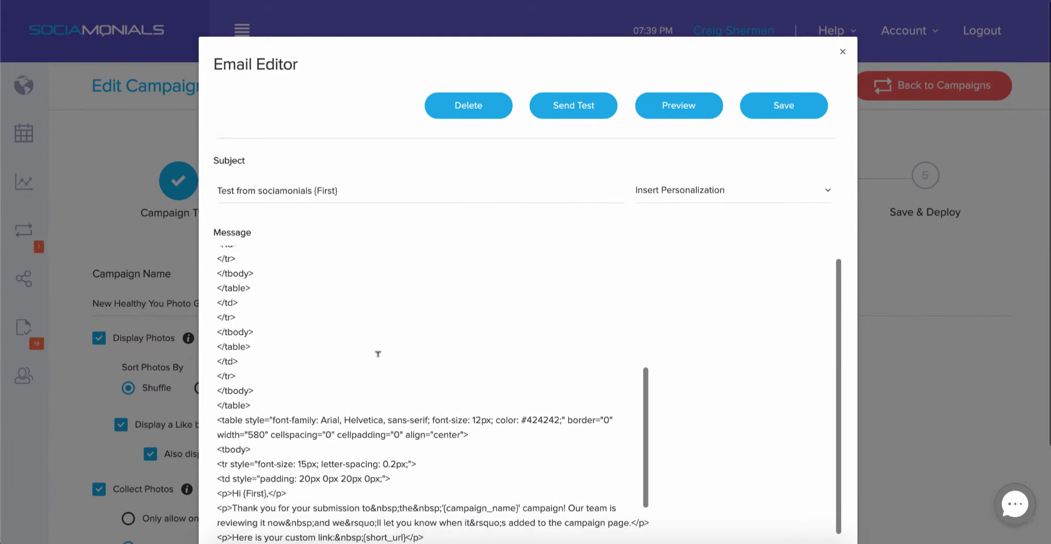
scroll(378, 354, down, 1)
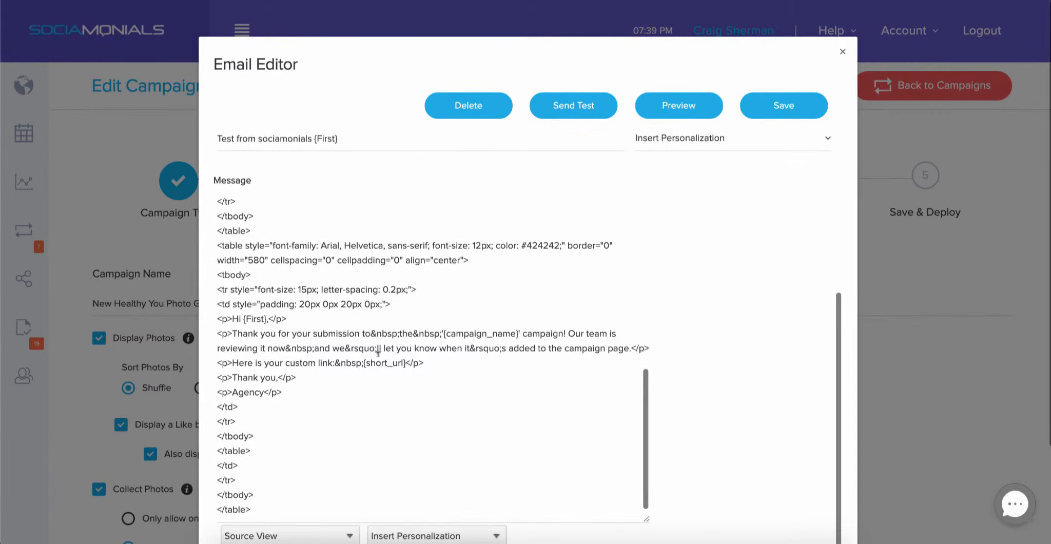
scroll(378, 354, down, 3)
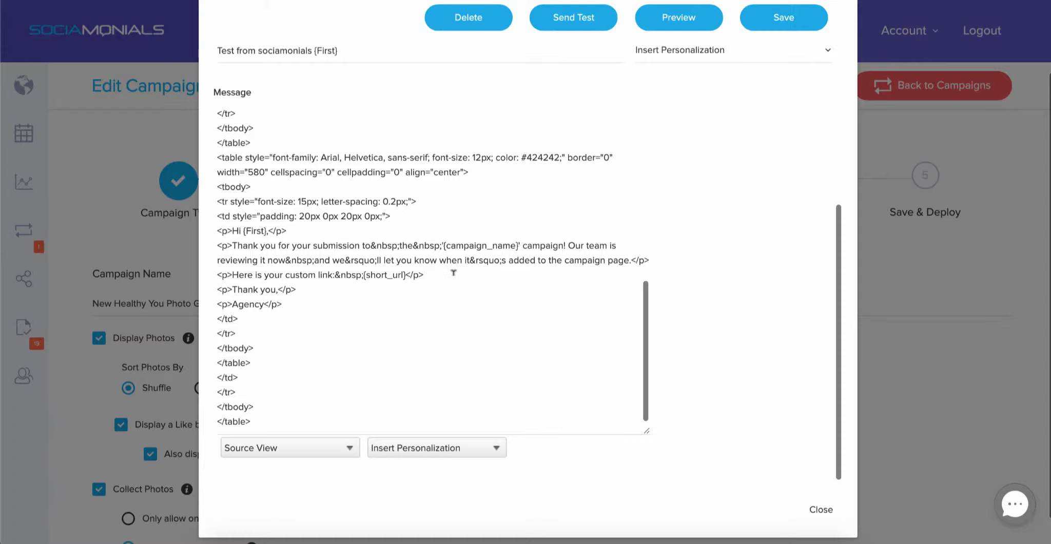
Switch the message back to Design View.
click(314, 447)
click(291, 432)
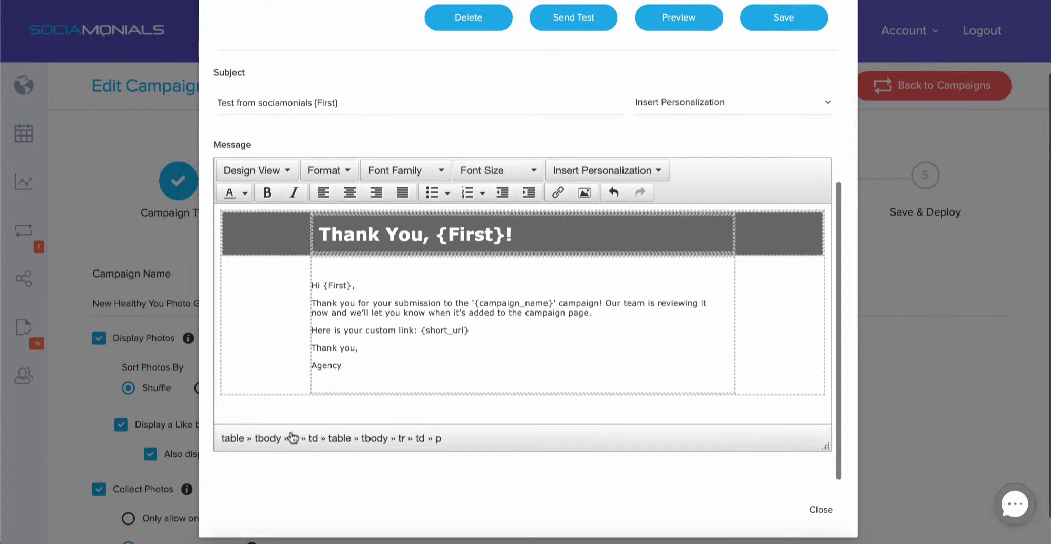
scroll(494, 341, down, 1)
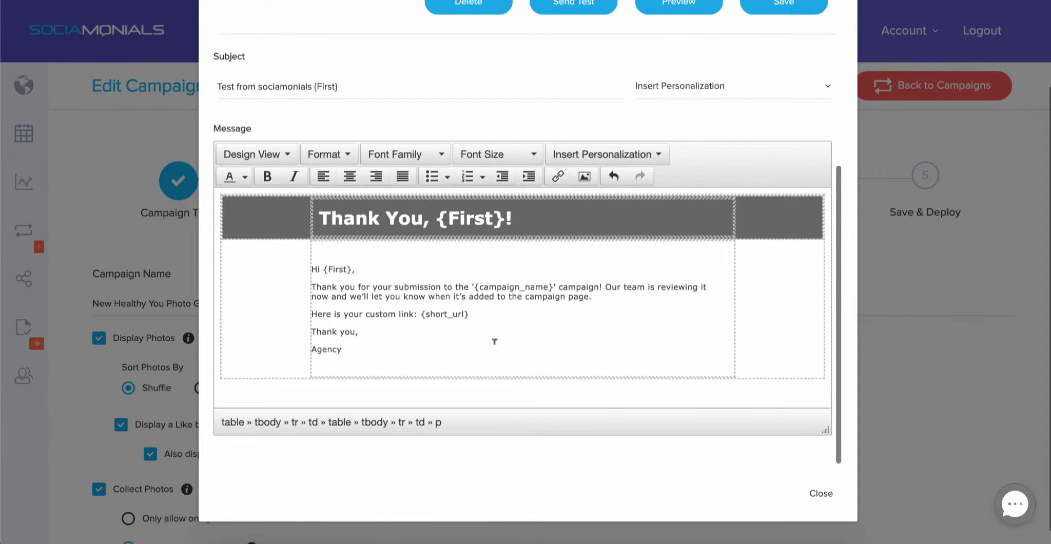
Change the signature to 'My Agency' and add empty lines beneath it.
click(389, 336)
text(My)
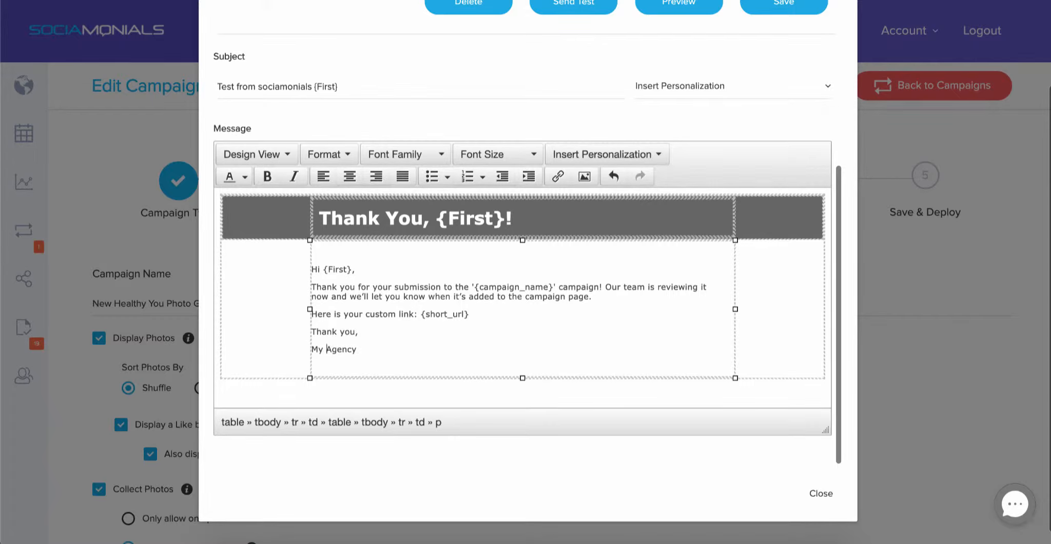
key(Return)
key(Return)
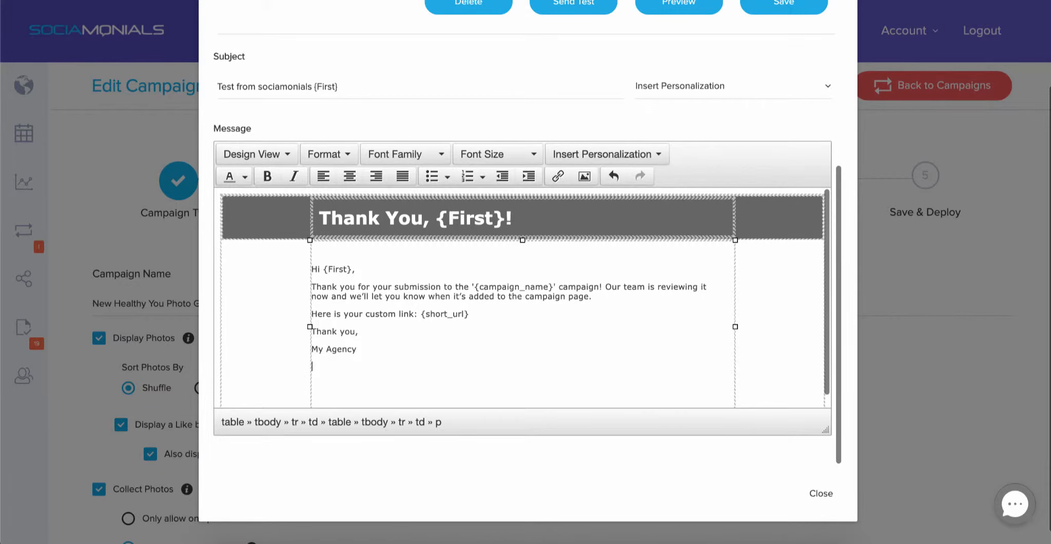
Upload mom3.jpeg as an image sized 100 wide by 75 high.
click(582, 176)
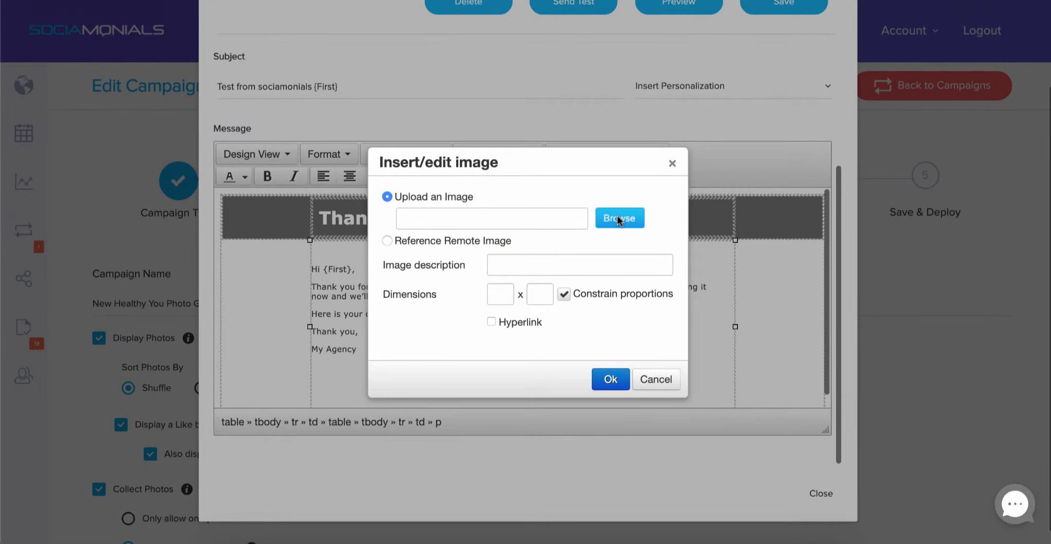
click(618, 218)
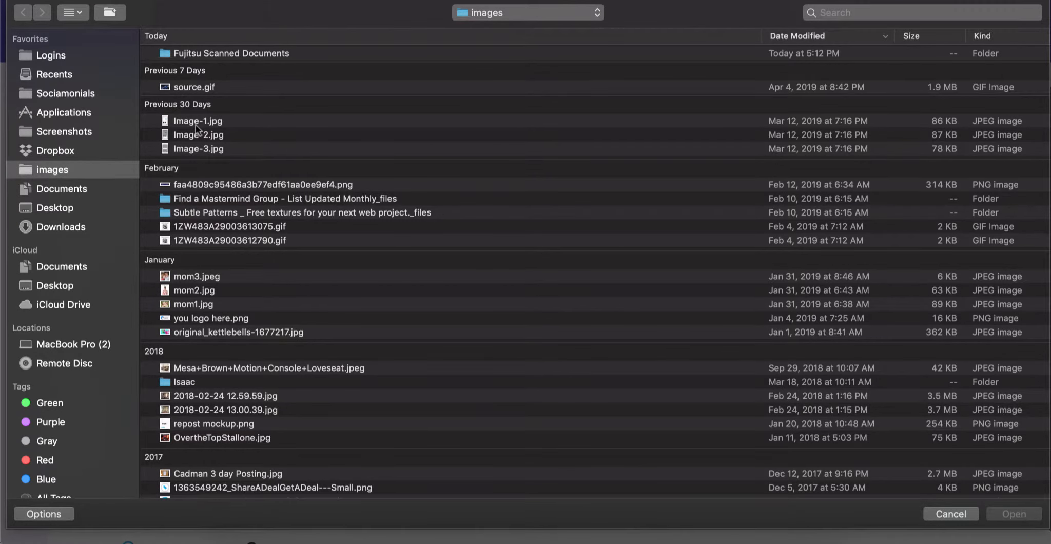
double_click(190, 276)
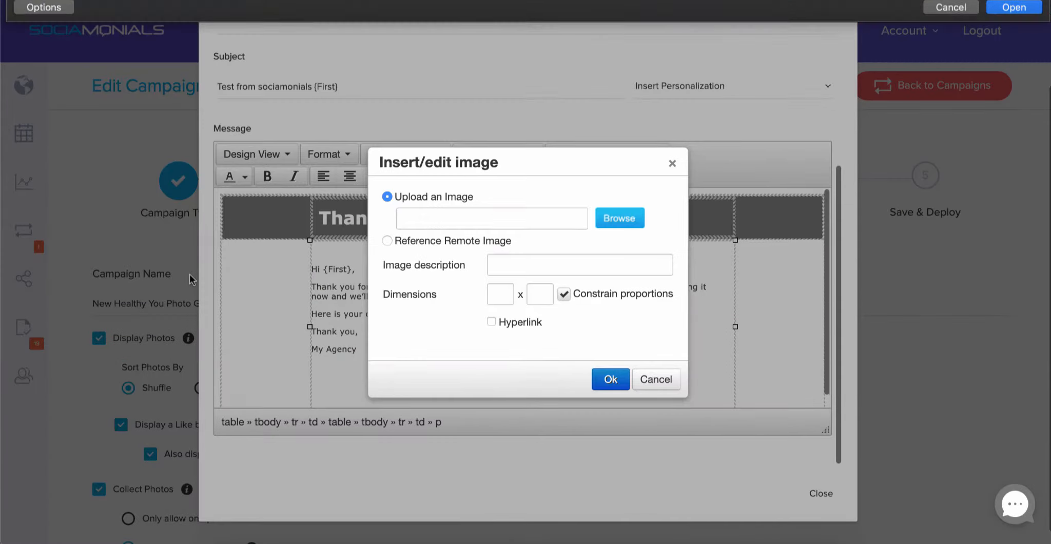
click(508, 293)
drag(508, 293, 482, 297)
text(100)
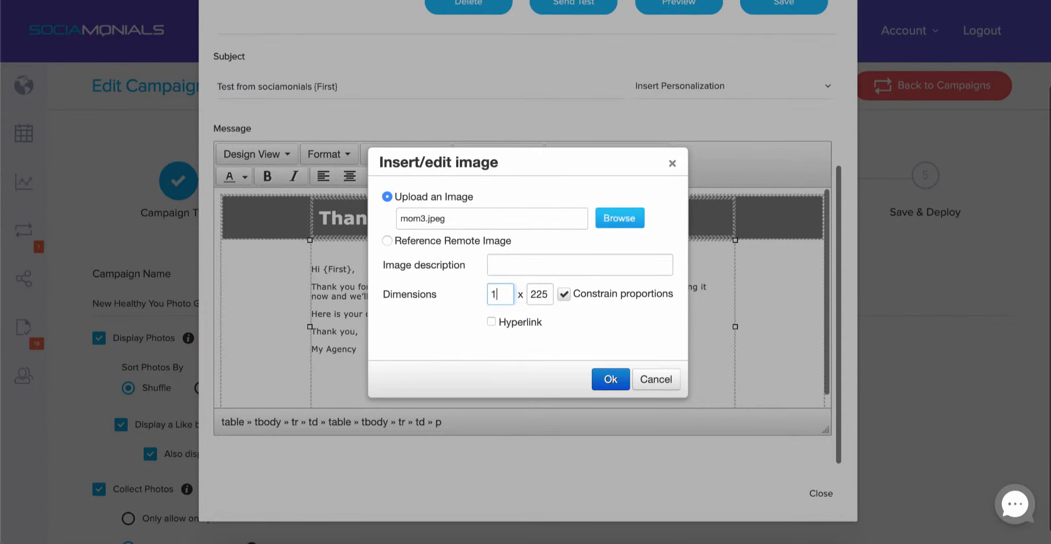
key(Tab)
text(75)
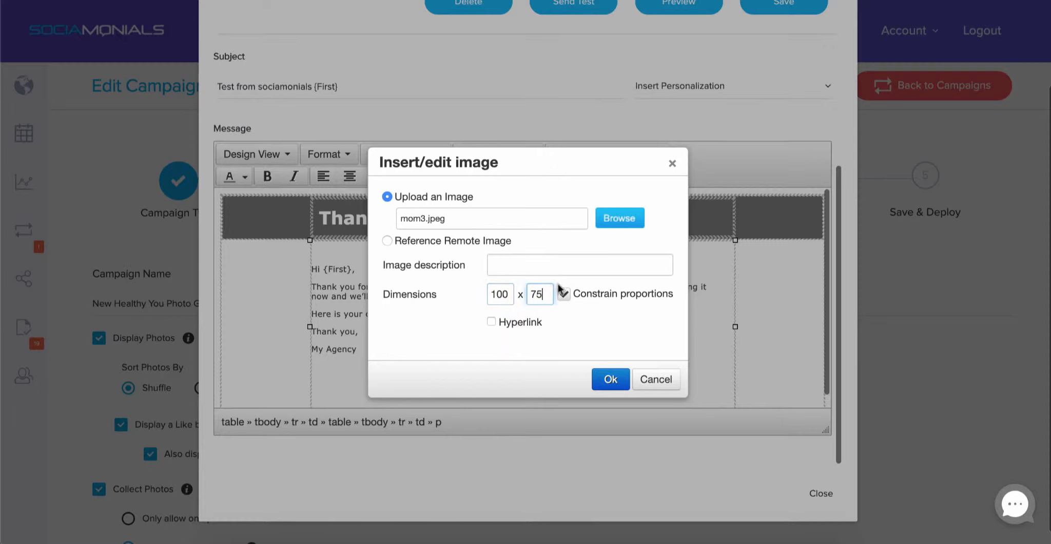
click(491, 322)
click(558, 336)
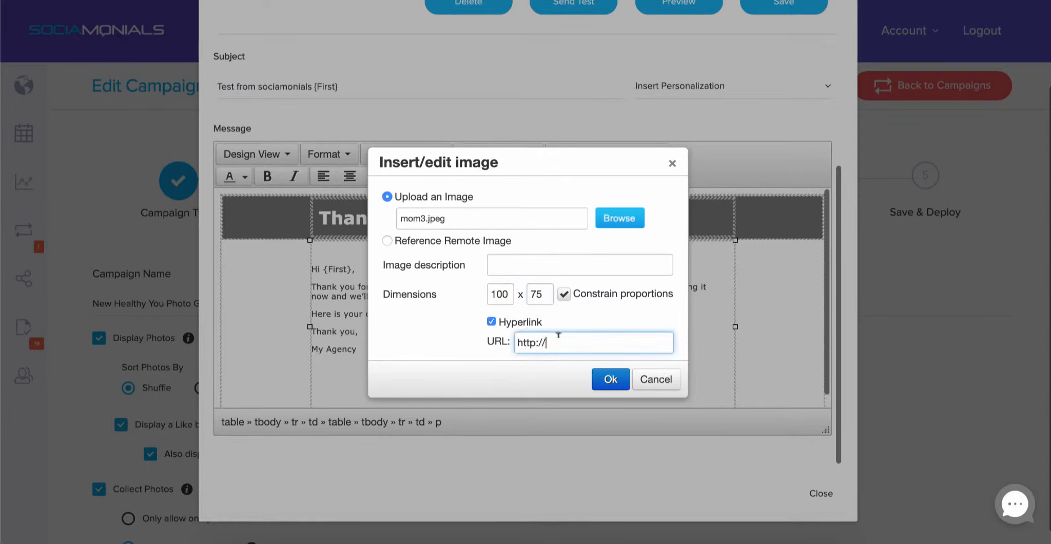
triple_click(558, 335)
key(BackSpace)
text(h)
key(Down)
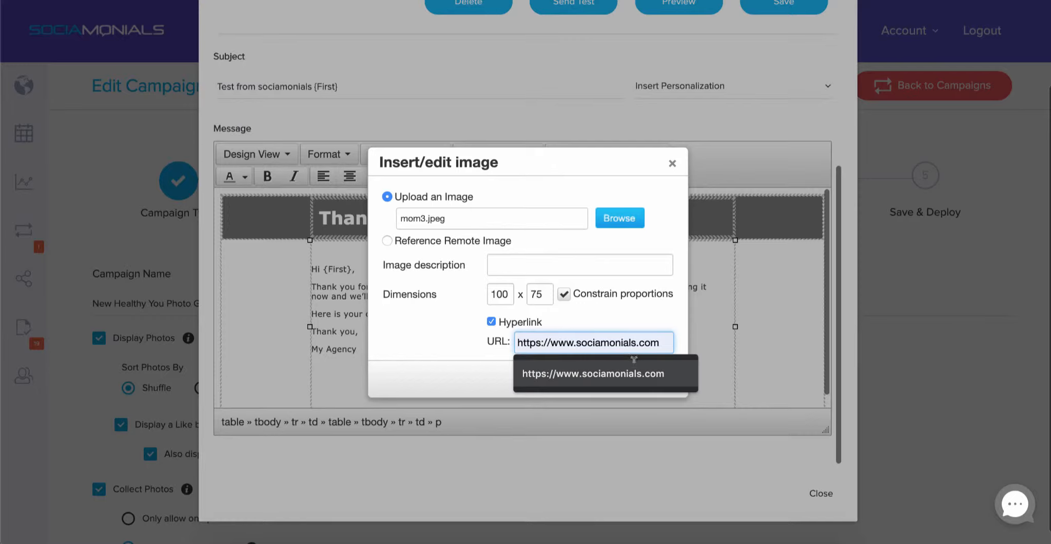
click(634, 375)
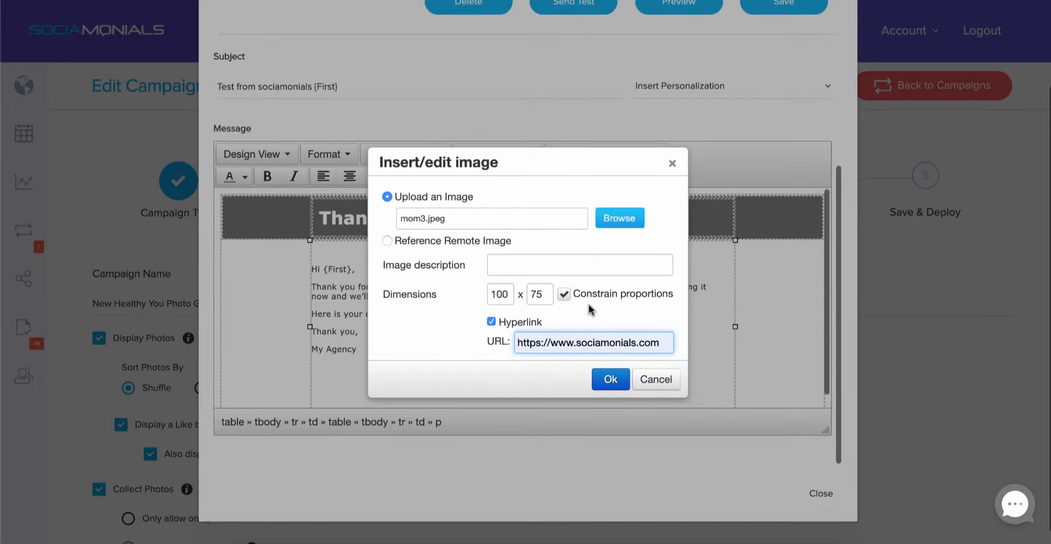
Give the image the description 'Test' and insert it into the message.
click(529, 264)
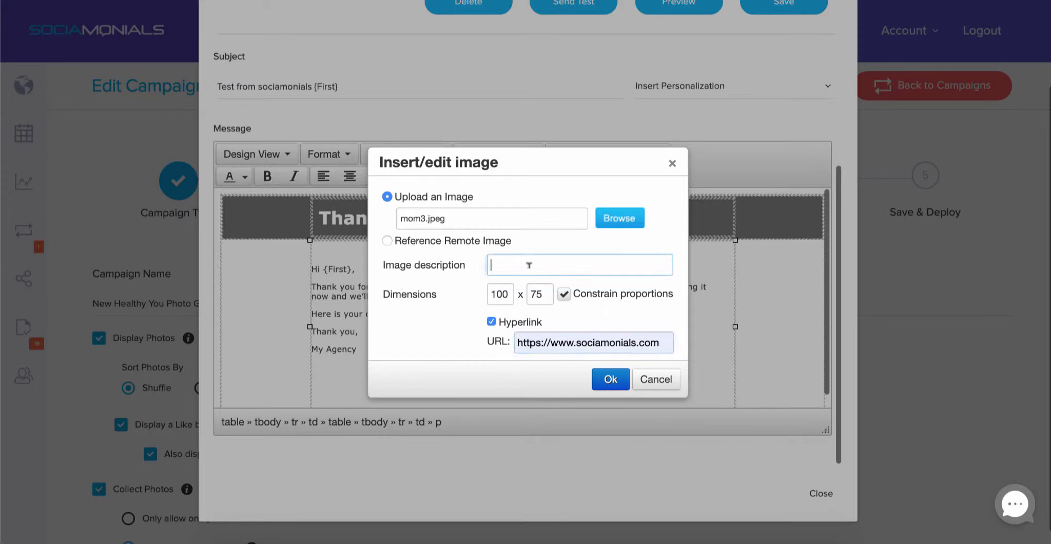
text(Test)
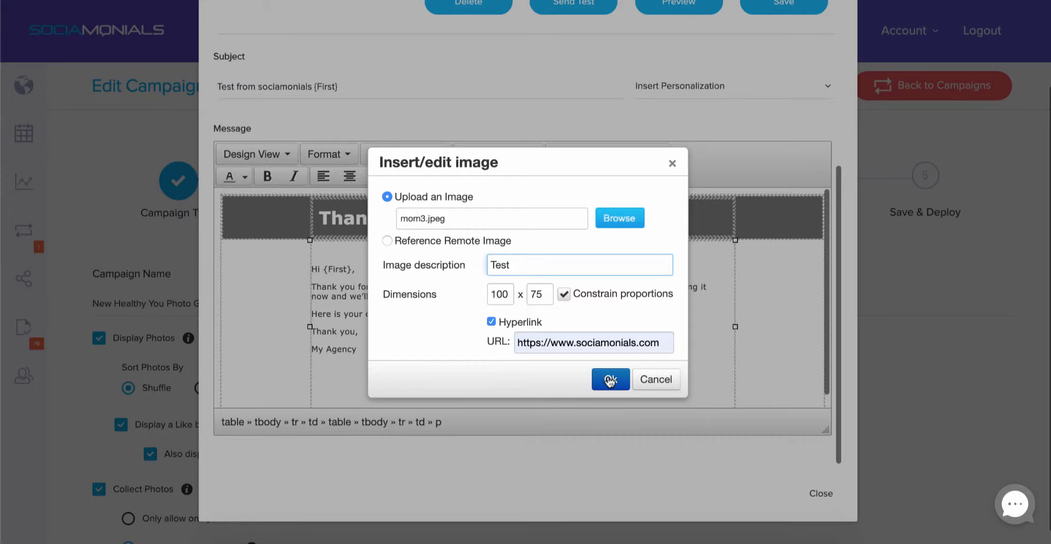
click(610, 380)
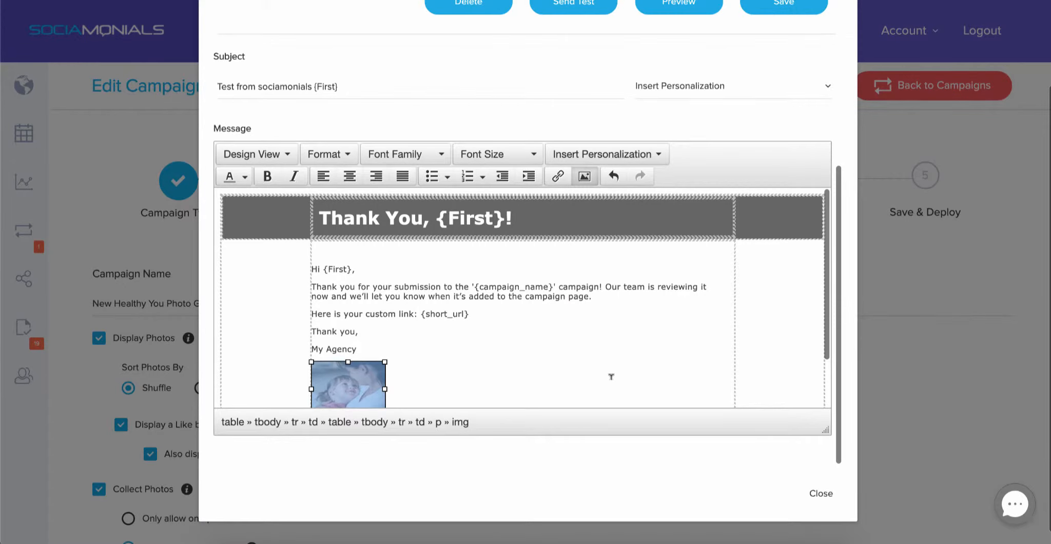
click(414, 348)
scroll(414, 348, down, 1)
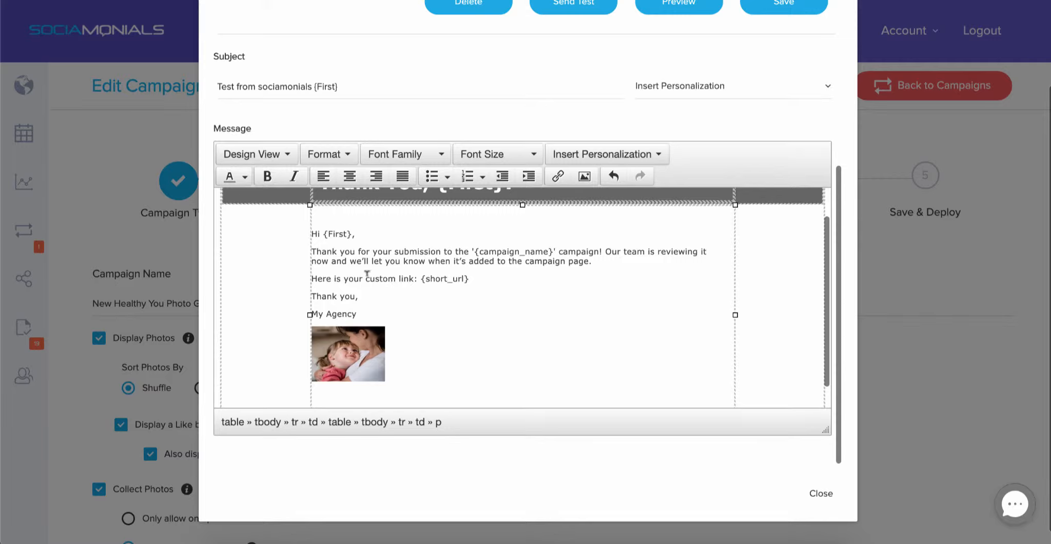
drag(364, 275, 414, 275)
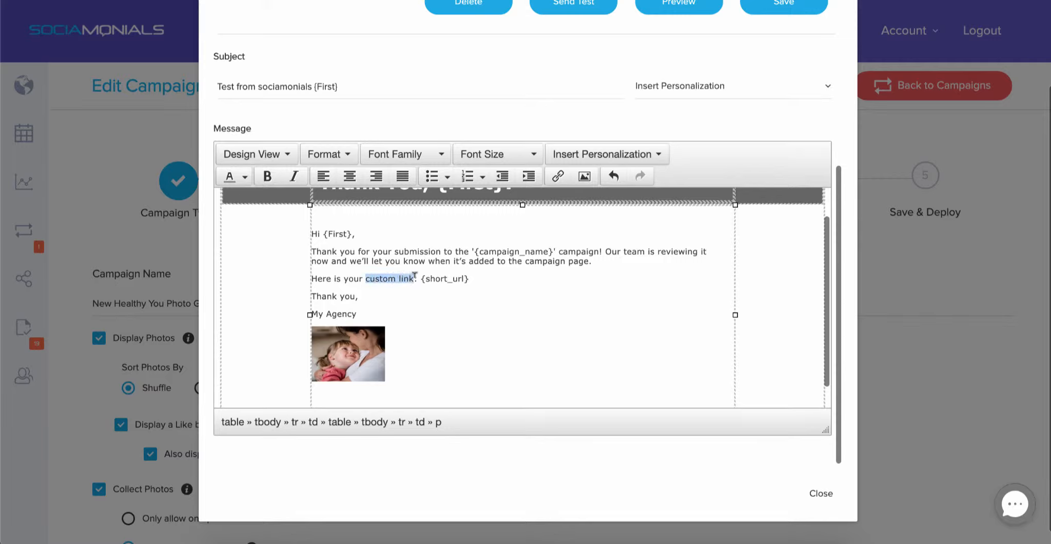
click(558, 176)
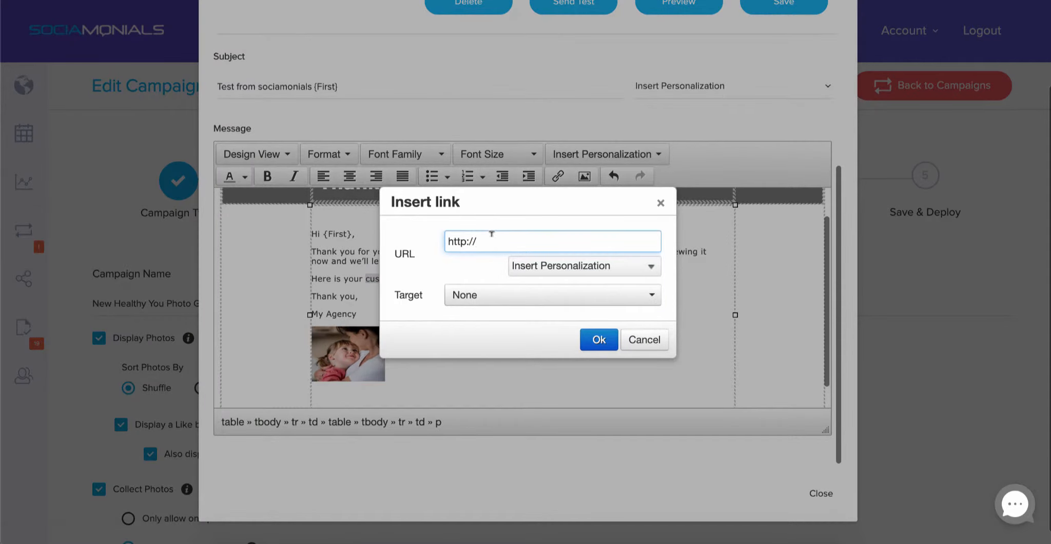
drag(491, 234, 432, 244)
text(https://www.sociamonials.com)
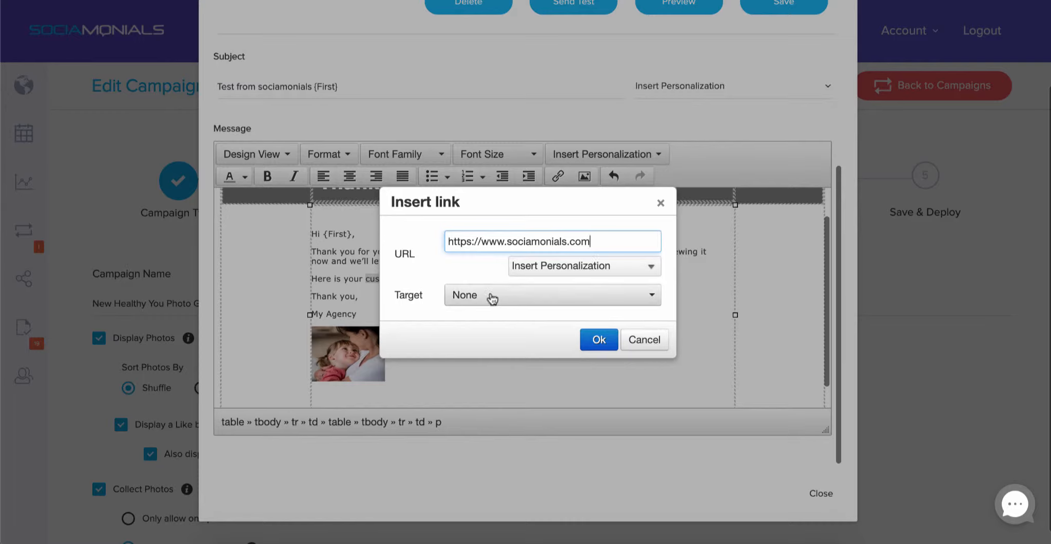
click(598, 339)
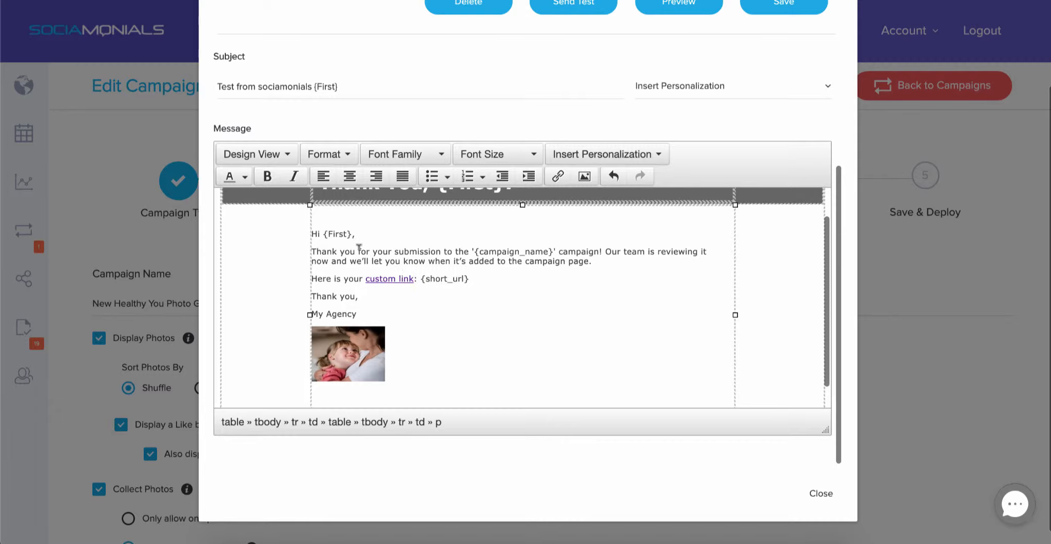
drag(358, 251, 440, 246)
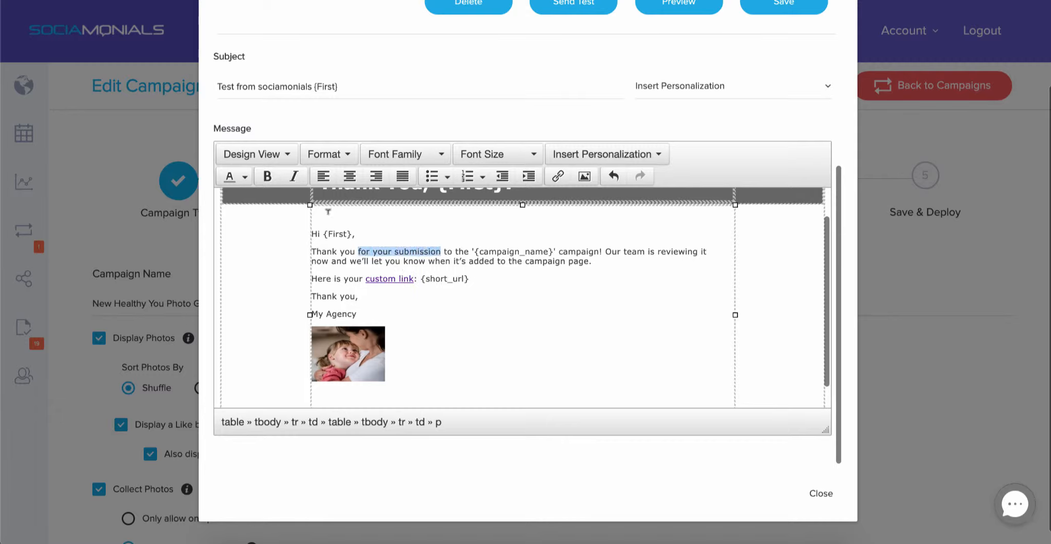
Make the phrase 'for your submission' bold and italic.
click(267, 177)
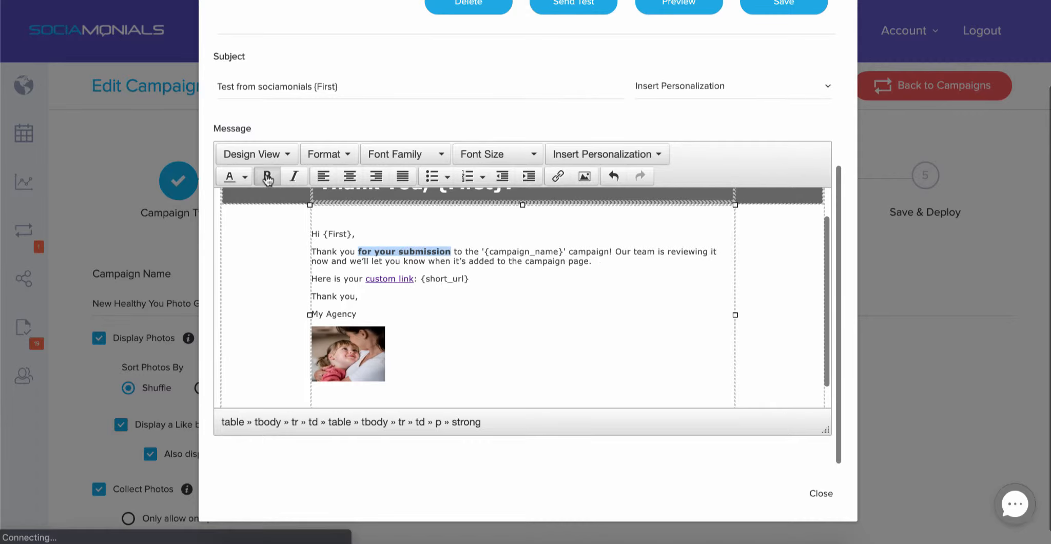
click(295, 178)
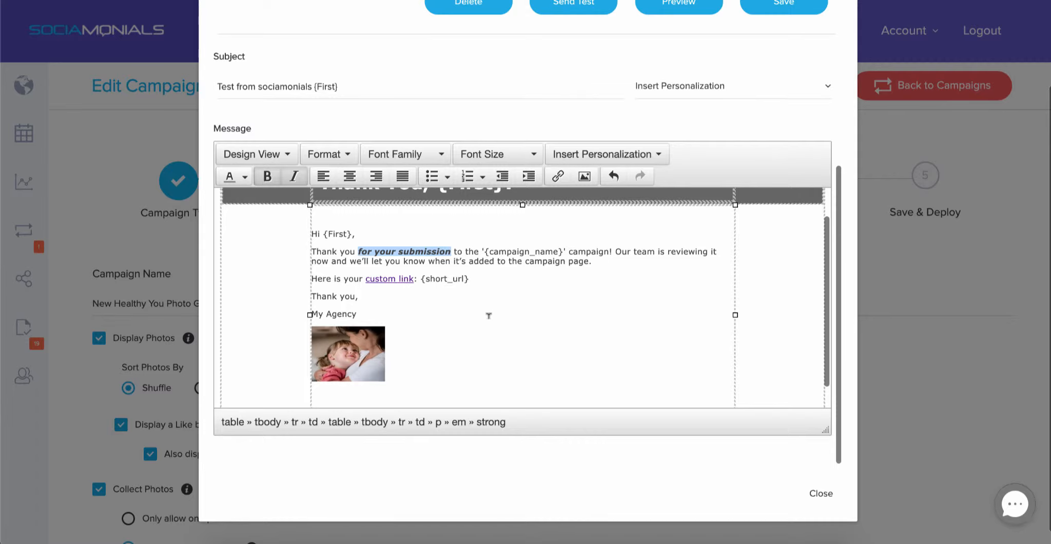
scroll(488, 322, up, 1)
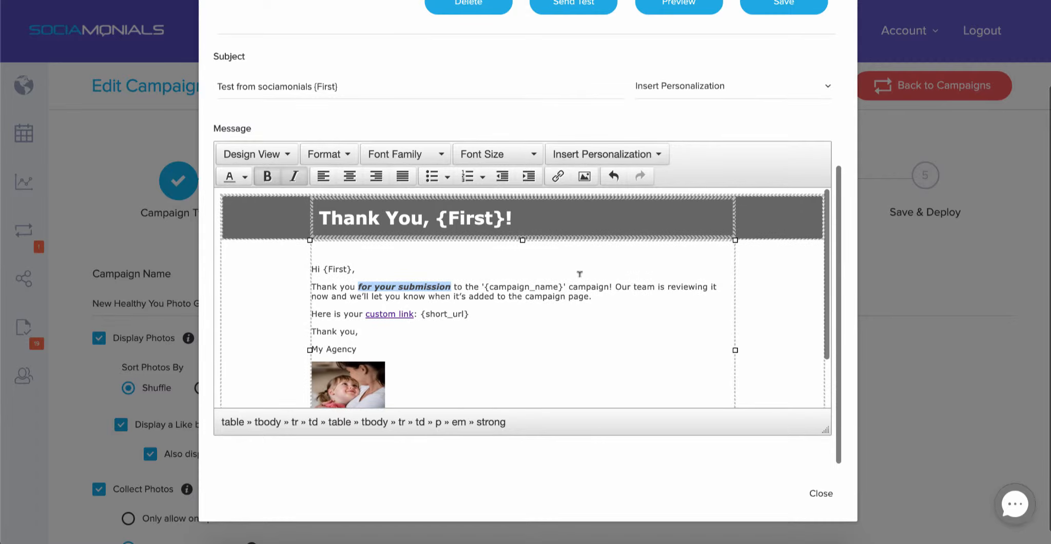
scroll(579, 274, up, 4)
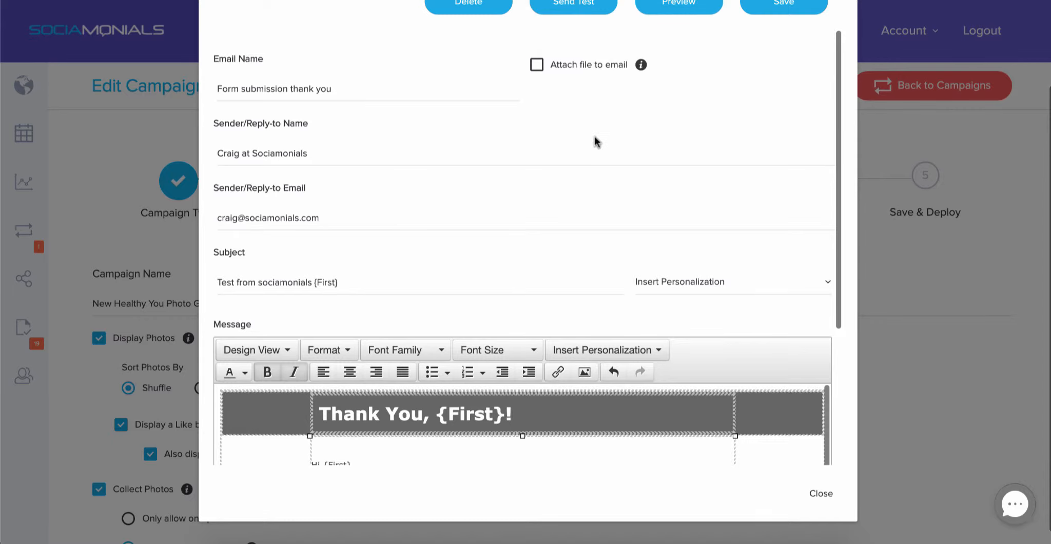
scroll(596, 141, up, 2)
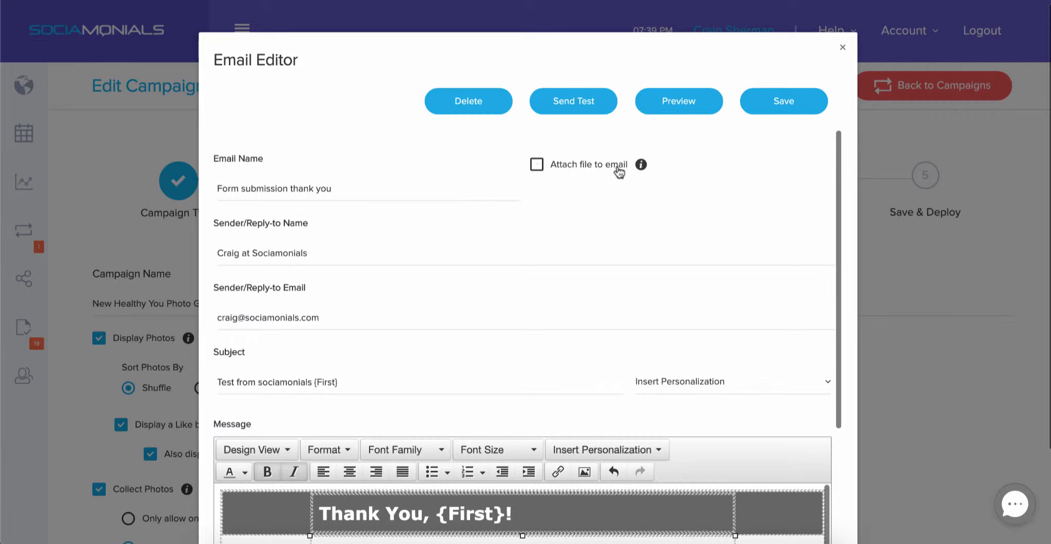
click(537, 165)
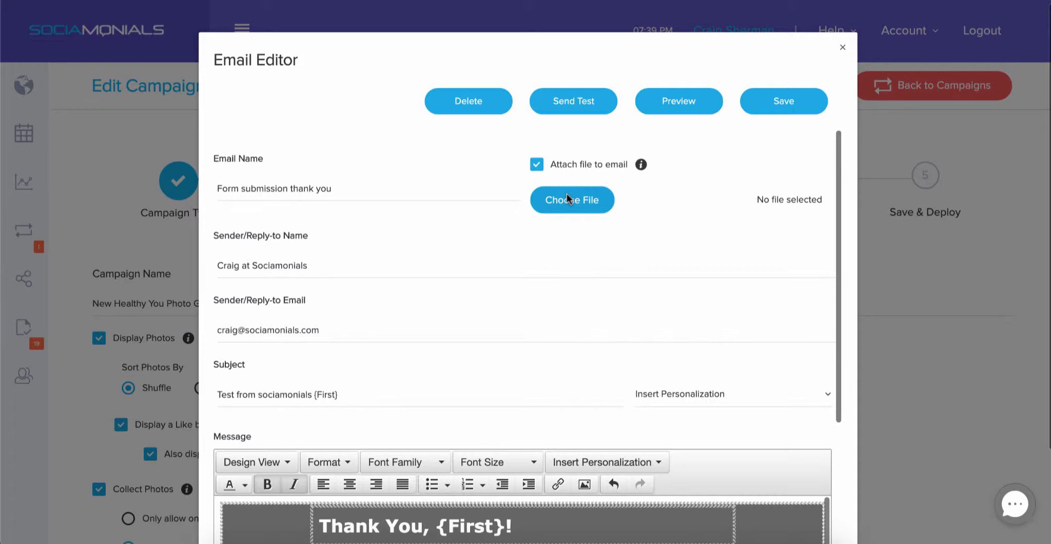
click(537, 164)
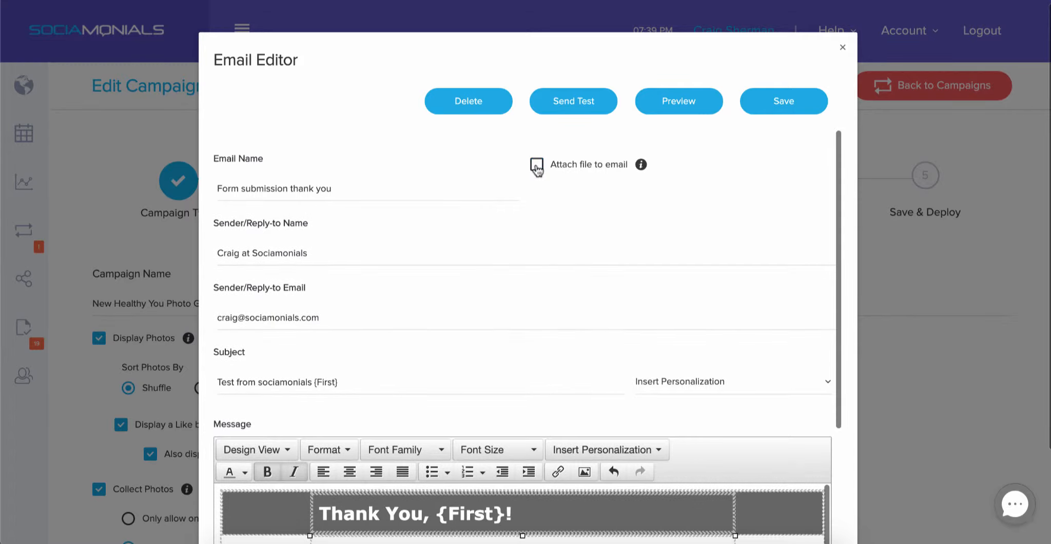
click(677, 106)
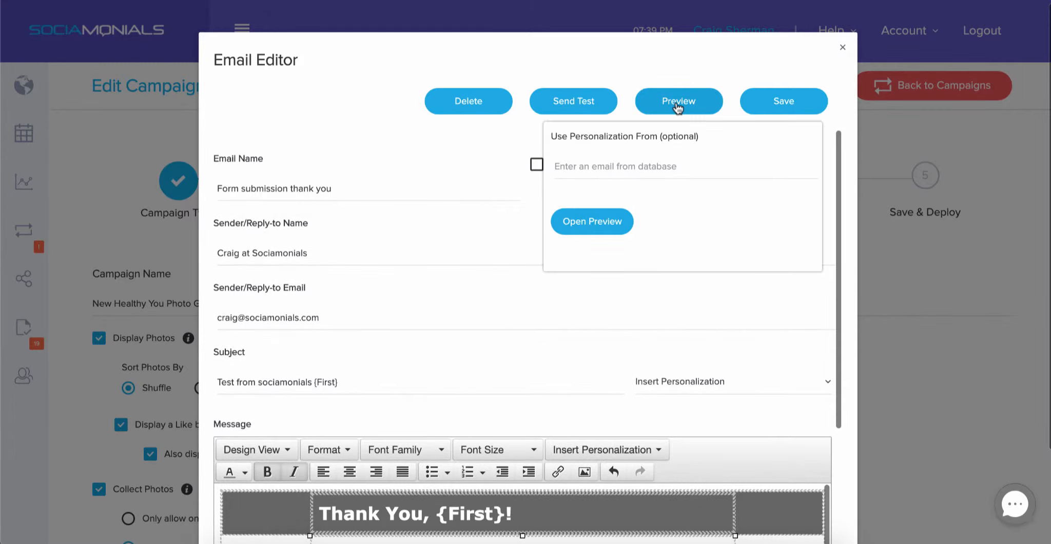
click(613, 163)
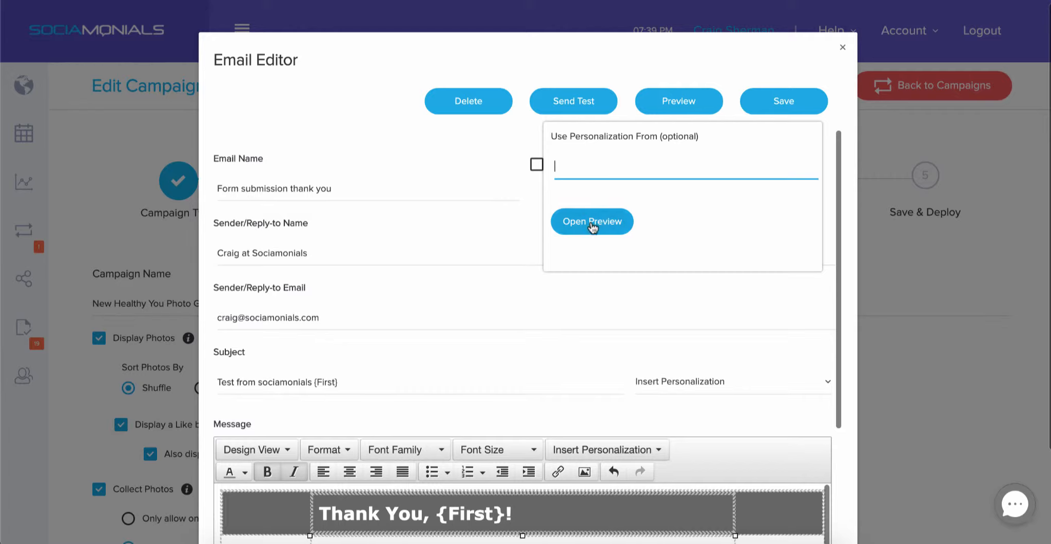
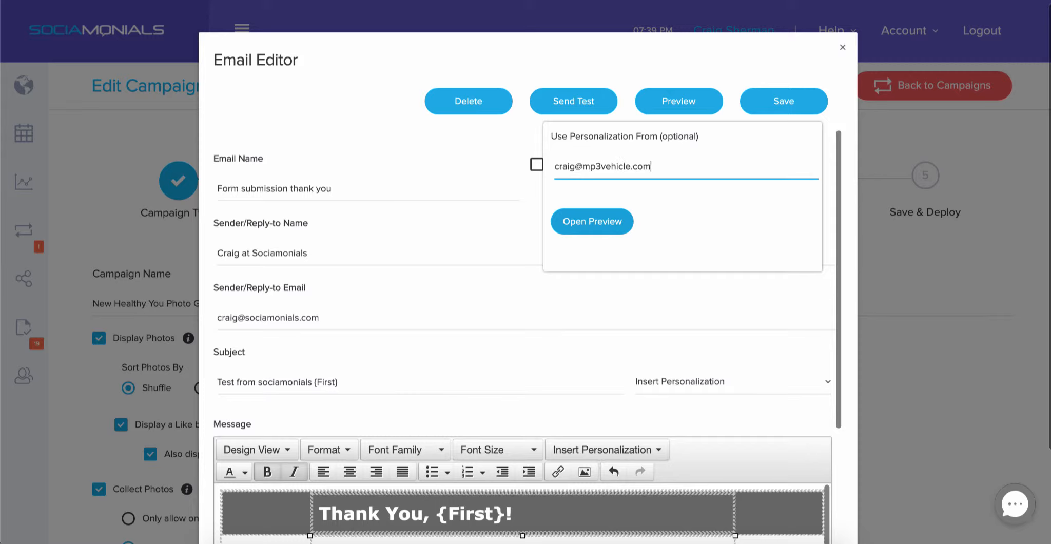
click(593, 228)
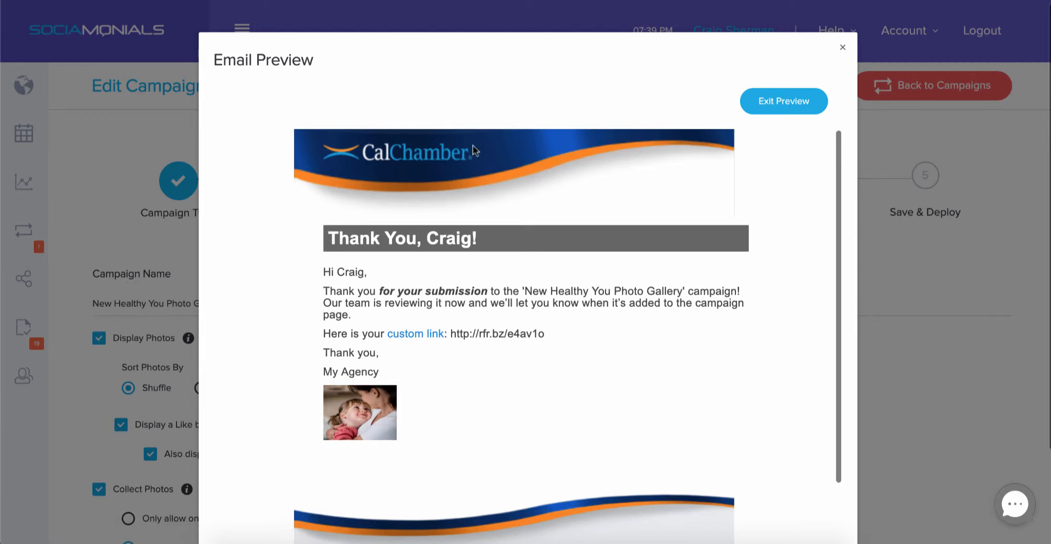
scroll(571, 202, down, 1)
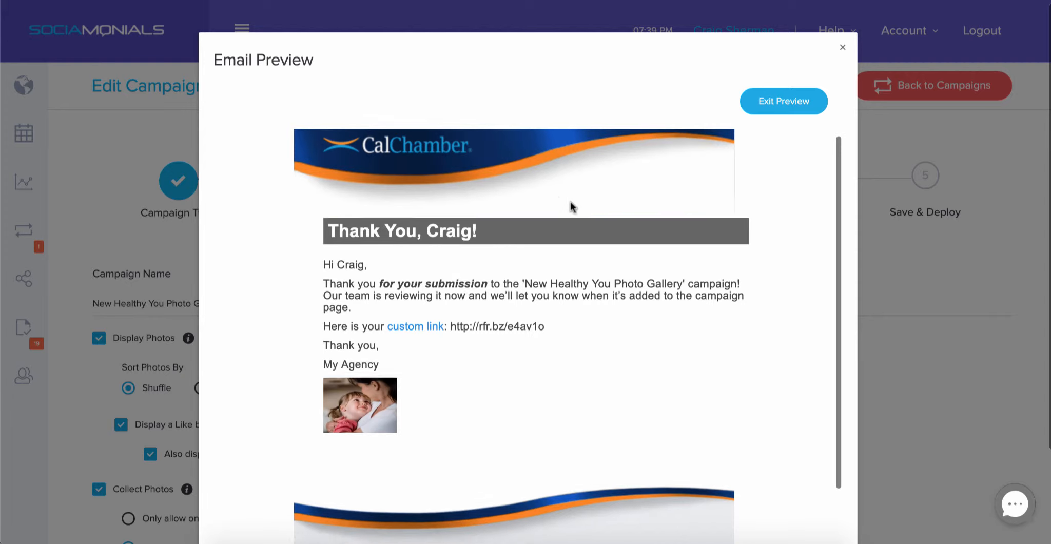
scroll(570, 205, down, 3)
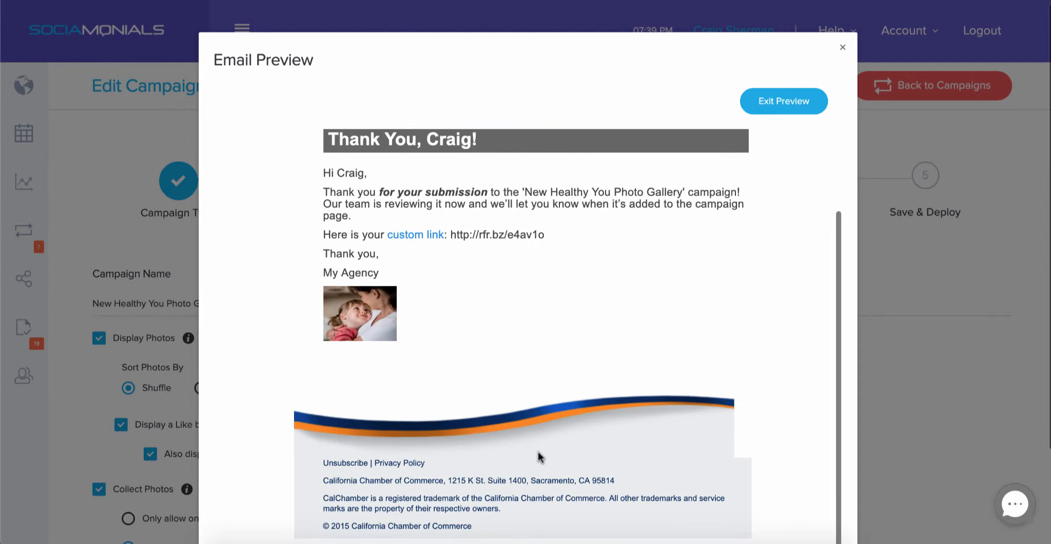
scroll(539, 456, up, 3)
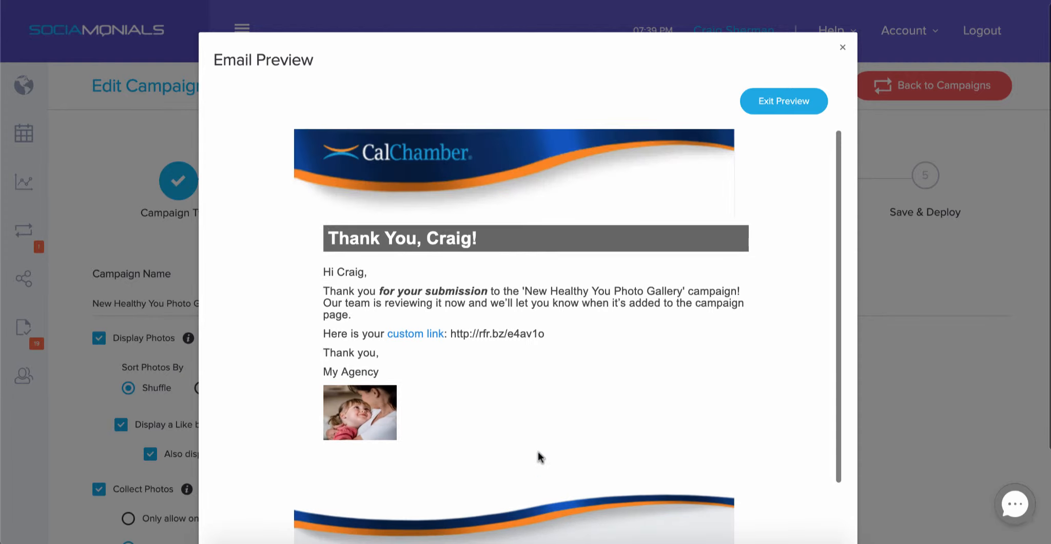
click(784, 102)
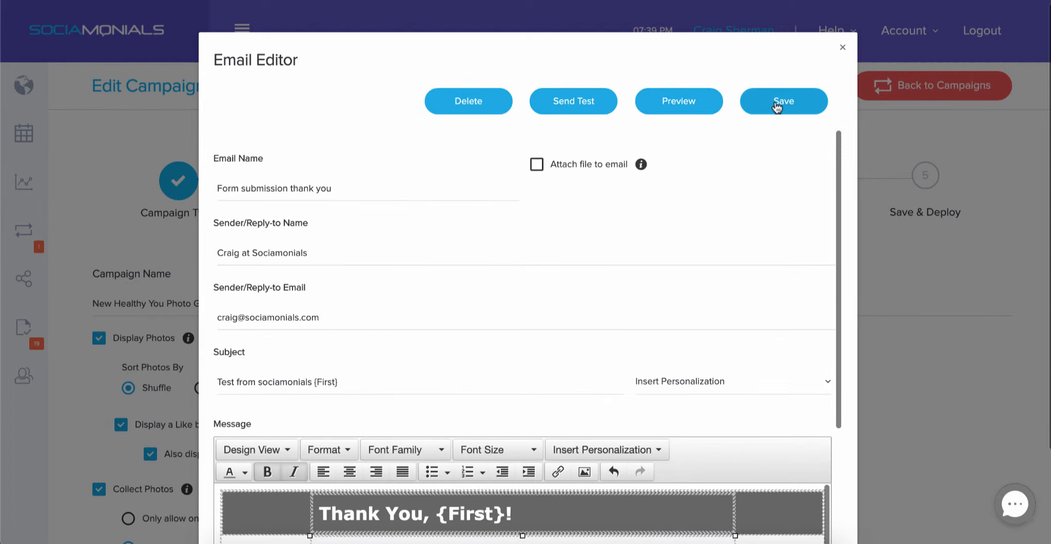
Save the thank-you email template and go to Account Preferences.
click(777, 103)
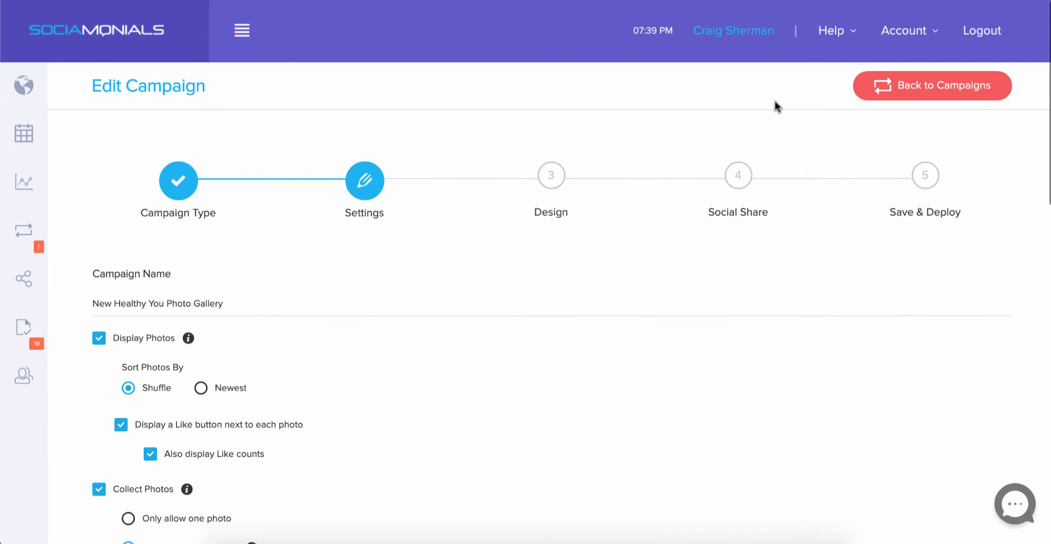
click(906, 34)
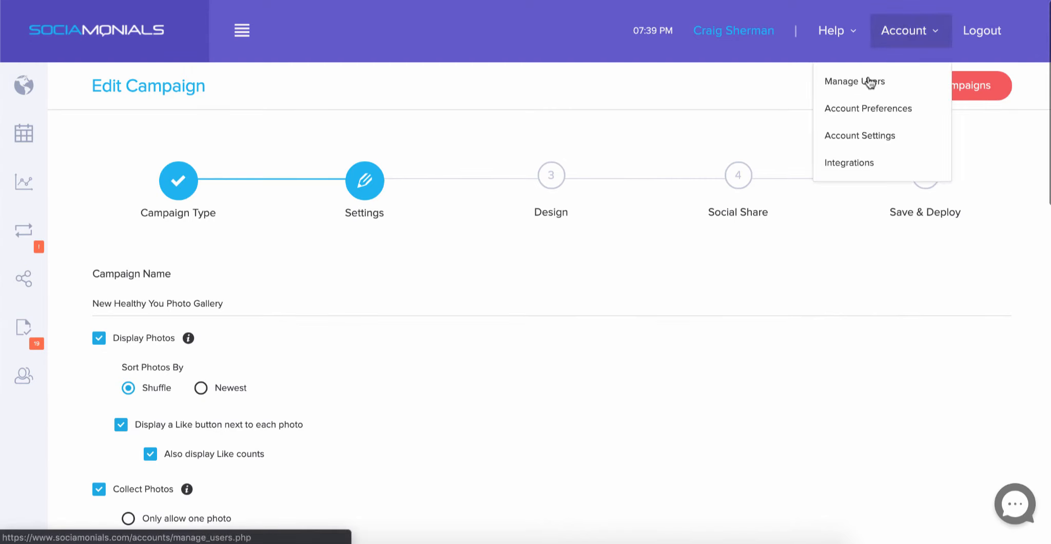
click(867, 110)
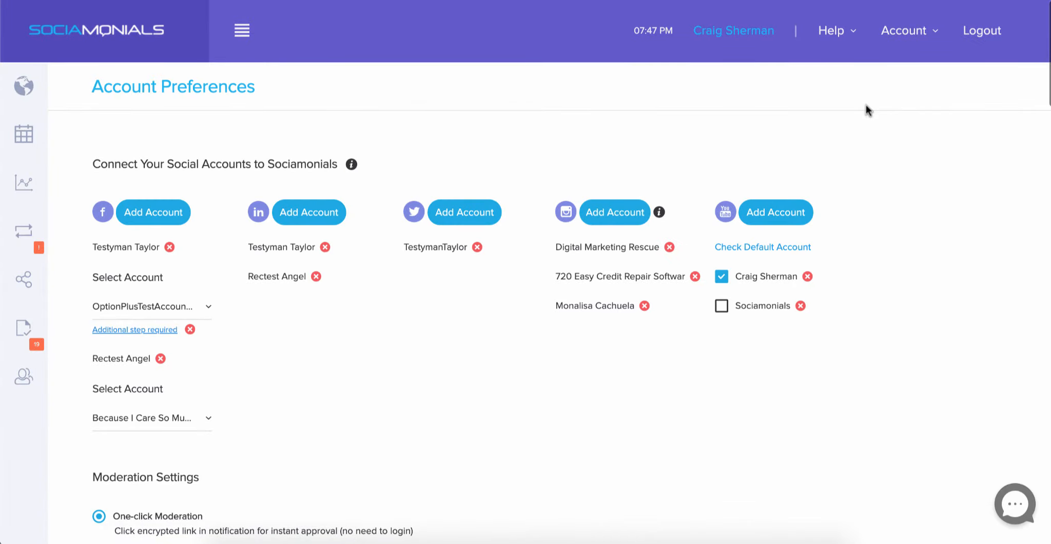
Scroll down to the enabled Custom HTML Template setting under Email Notification Preferences.
scroll(866, 107, down, 2)
scroll(866, 110, down, 20)
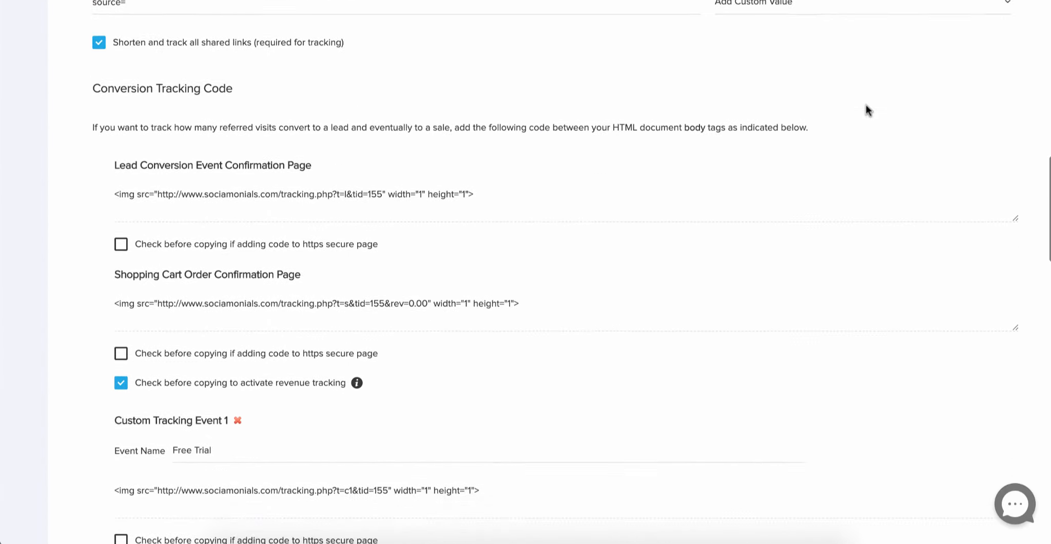
scroll(866, 110, down, 4)
scroll(866, 111, down, 5)
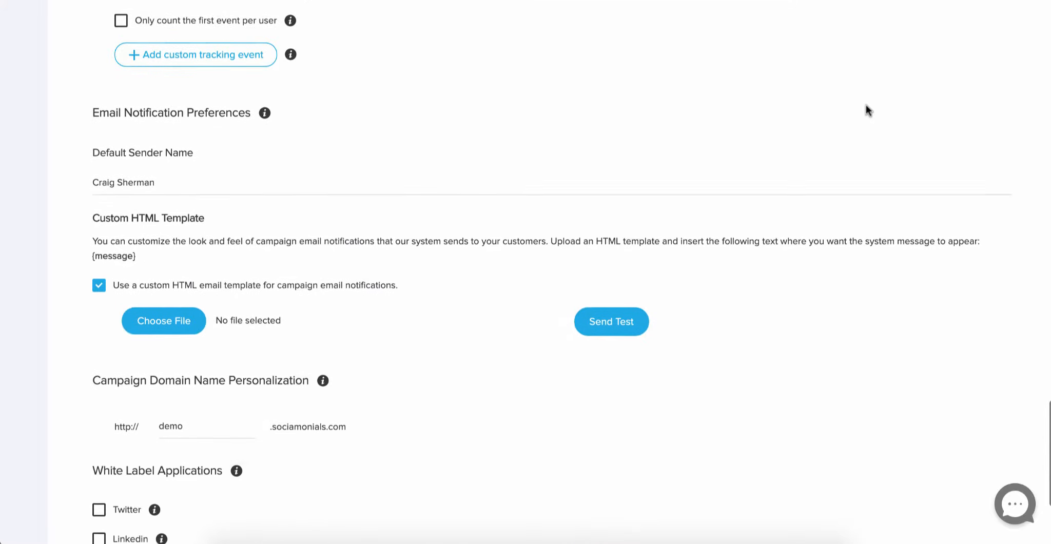
scroll(231, 183, down, 1)
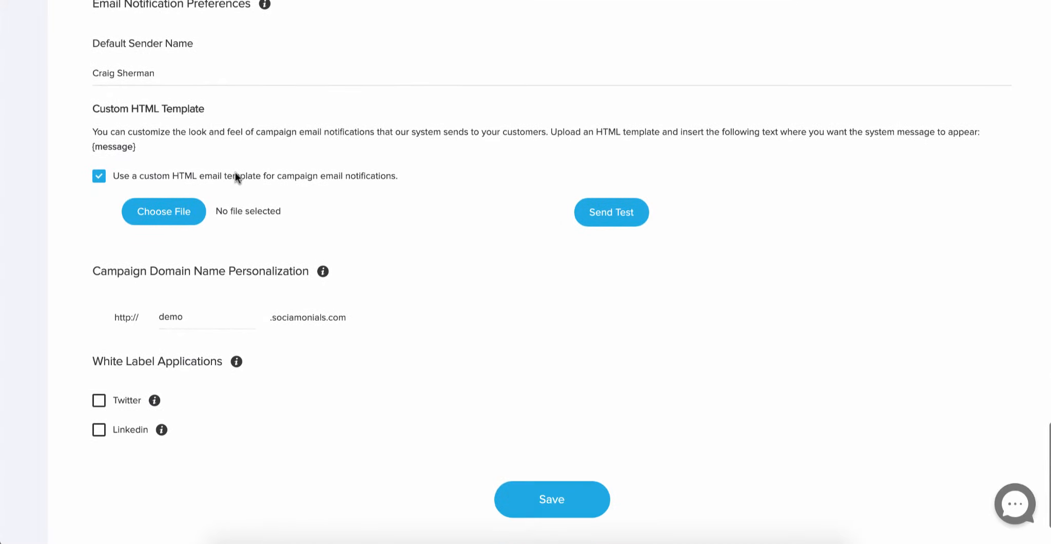